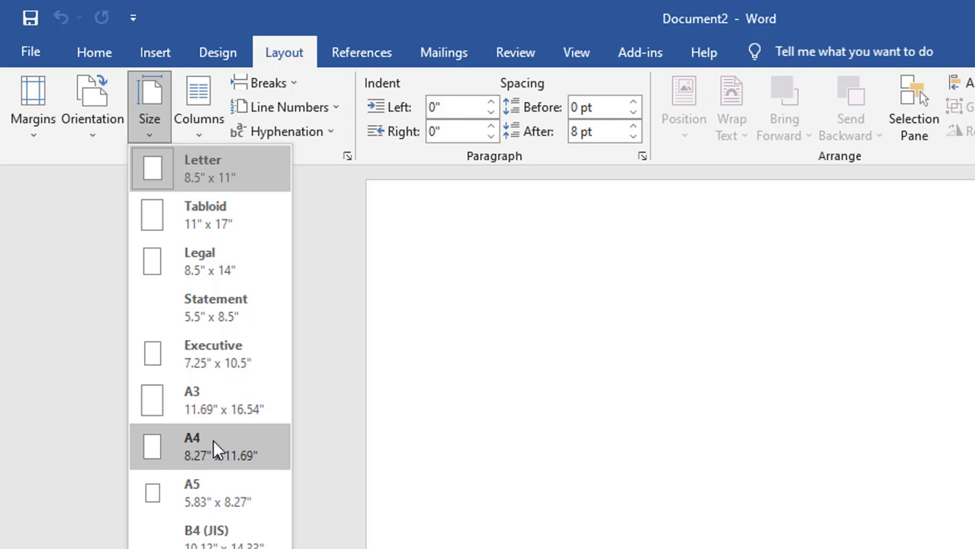
- Set the page size to A4 and the orientation to landscape
left_click(213, 439)
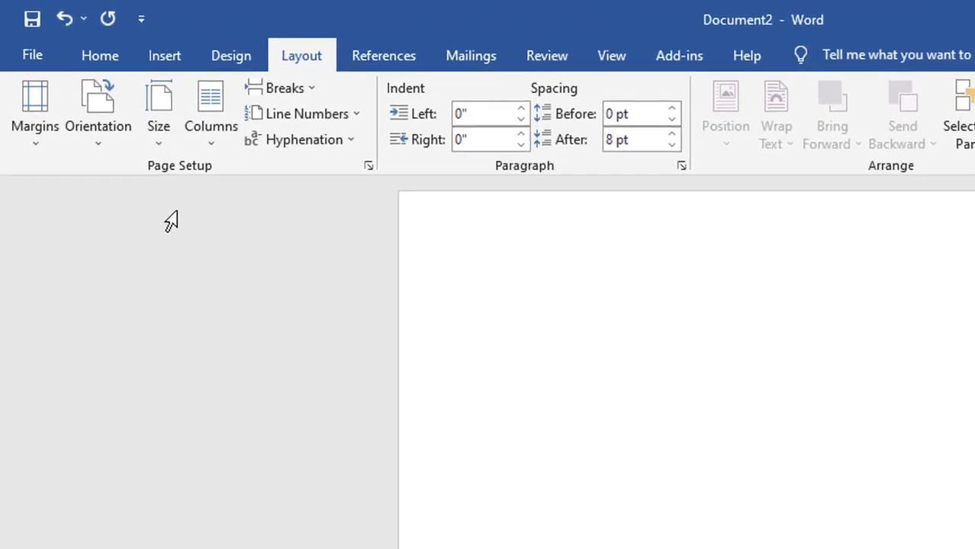
left_click(100, 141)
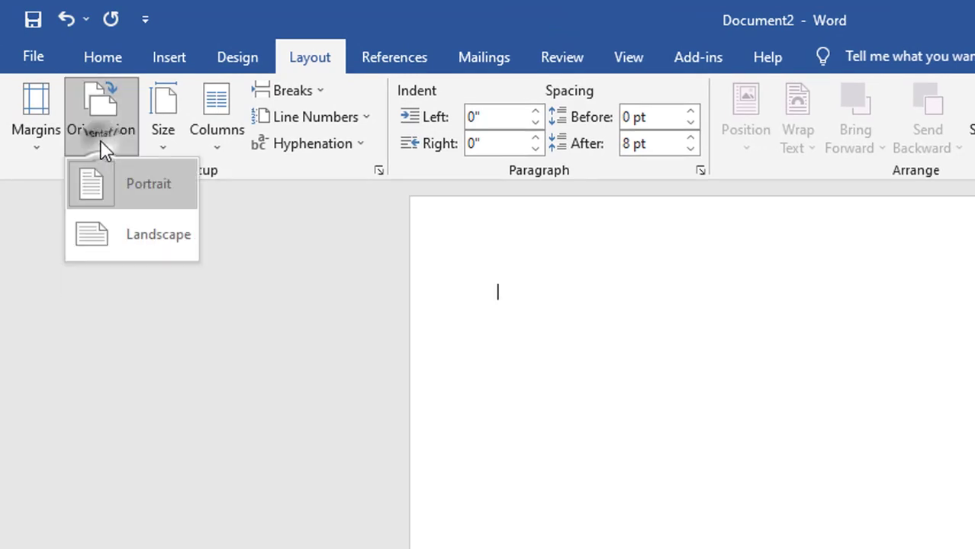
left_click(156, 234)
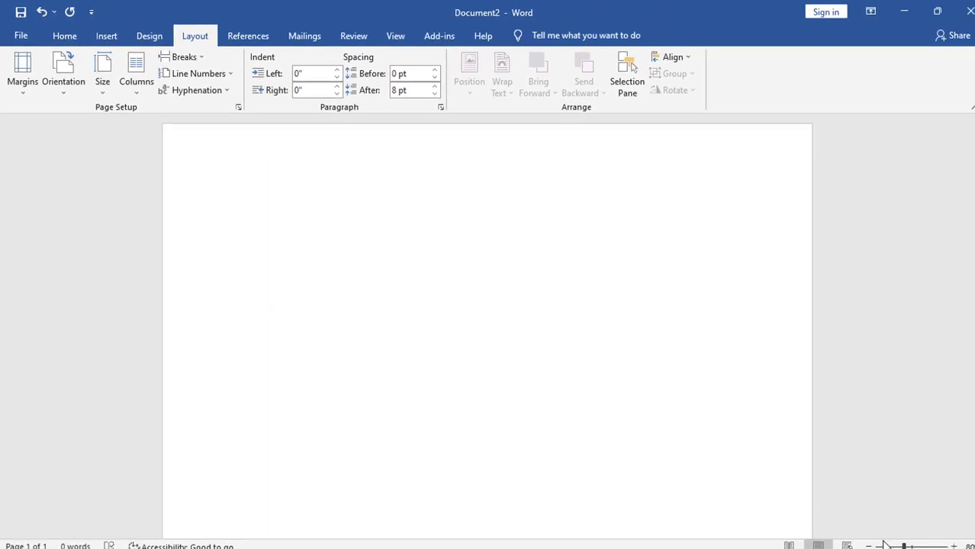
- Set custom page margins of 0.5" for the top, bottom and right, and apply them to the whole document
left_click(868, 546)
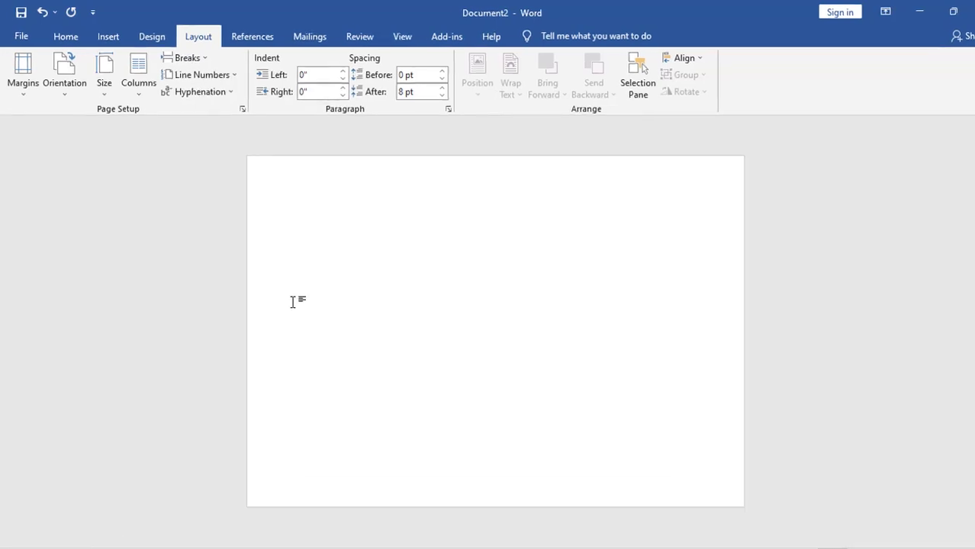
left_click(22, 116)
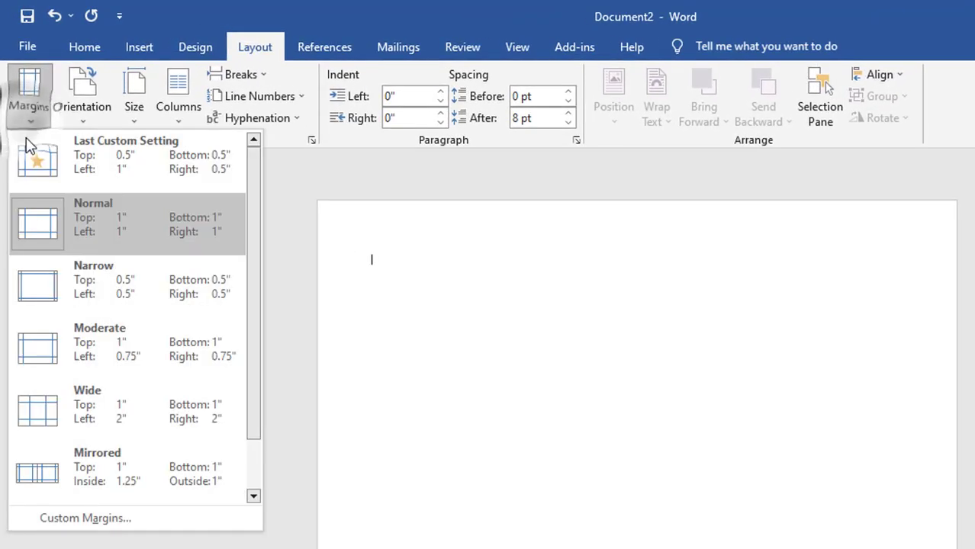
left_click(86, 518)
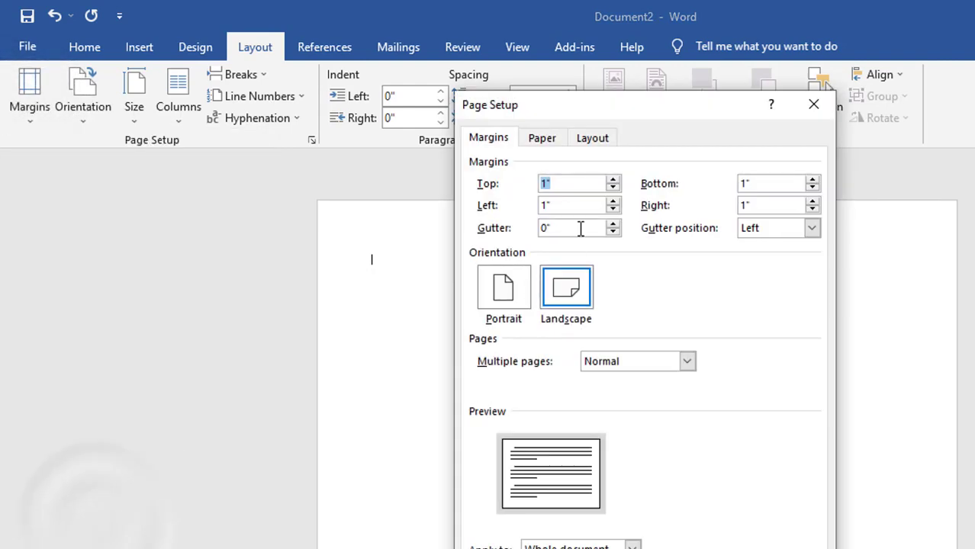
left_click(613, 188)
left_click(613, 187)
left_click(613, 188)
left_click(613, 188)
left_click(613, 187)
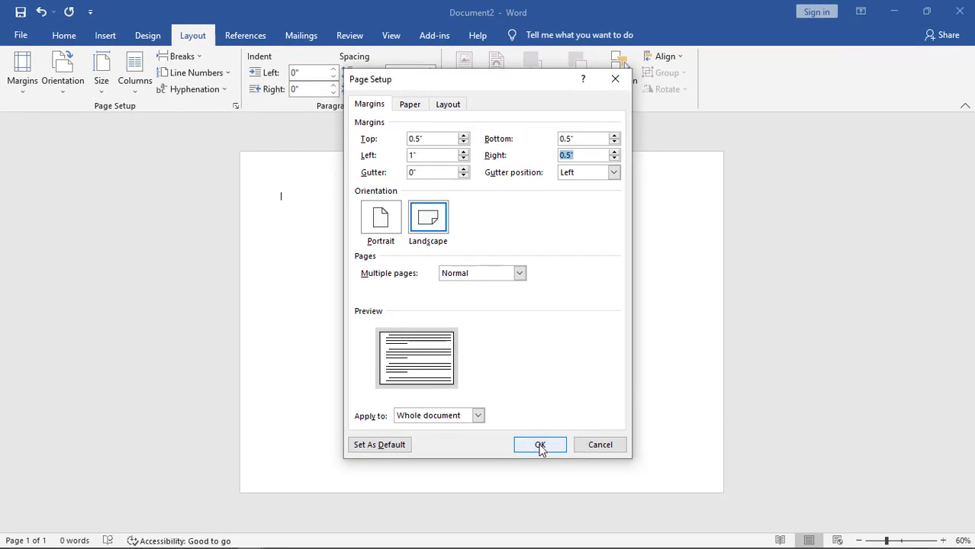
left_click(540, 446)
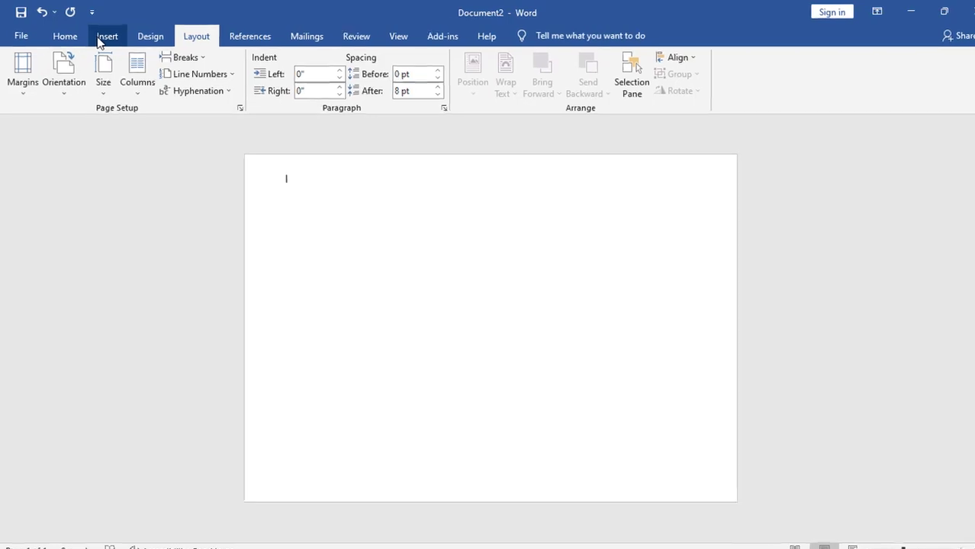
- Insert a table with 9 columns and 8 rows
left_click(99, 41)
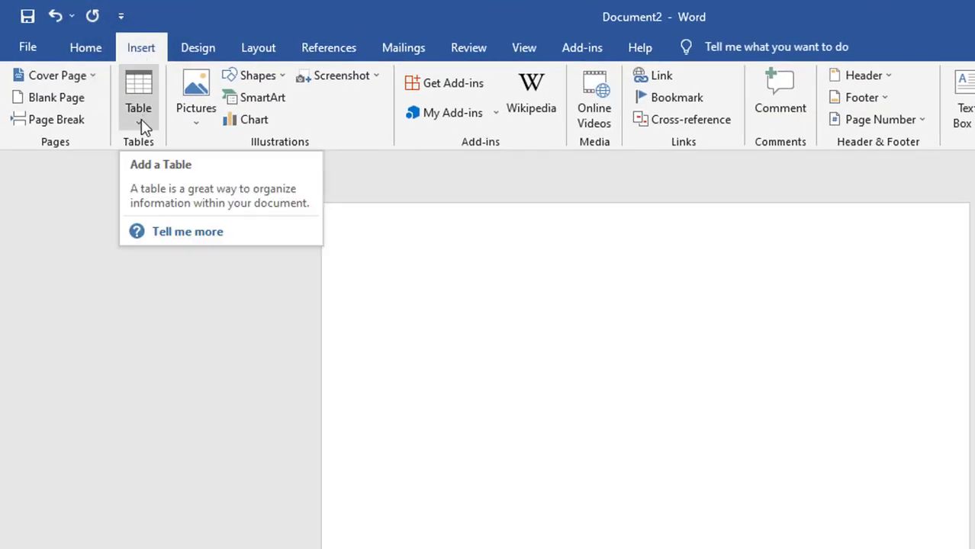
left_click(140, 119)
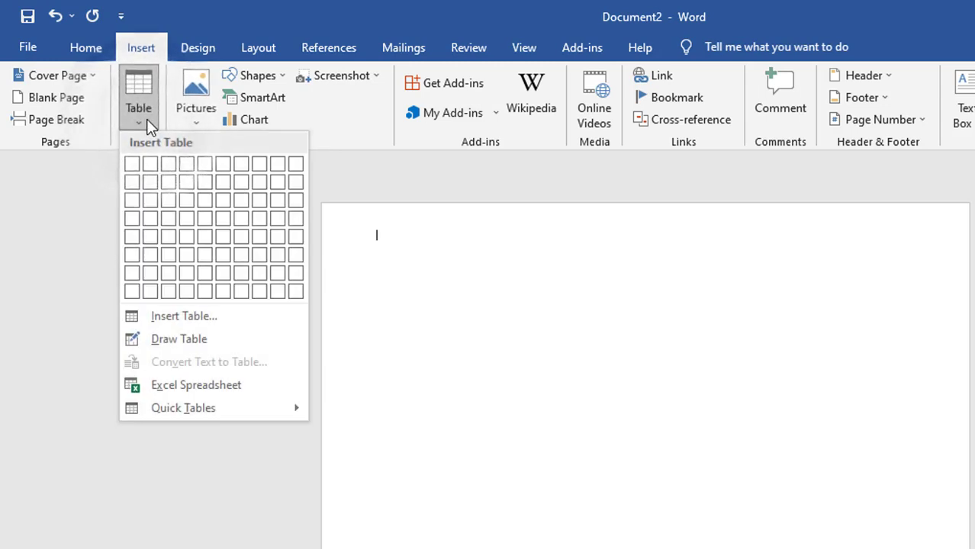
left_click(212, 318)
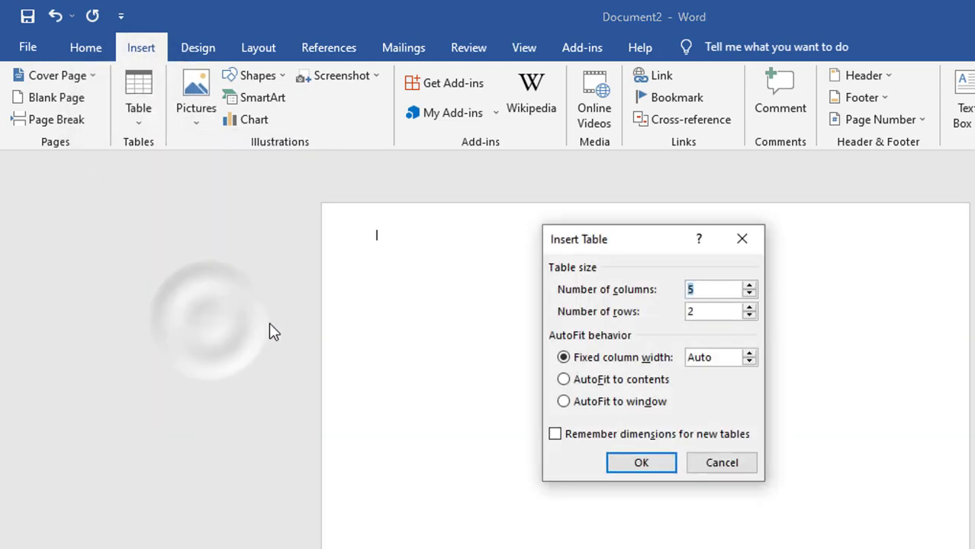
key("BackSpace")
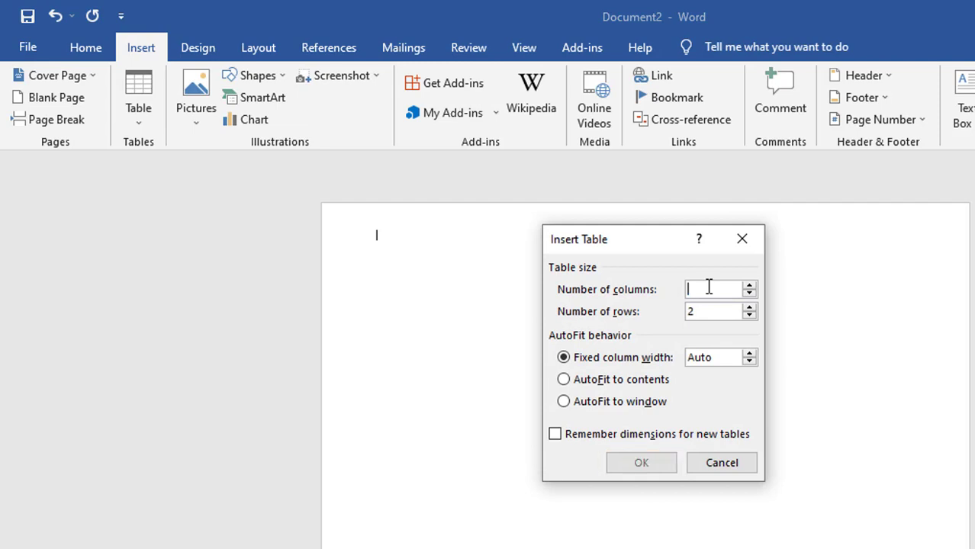
type("9")
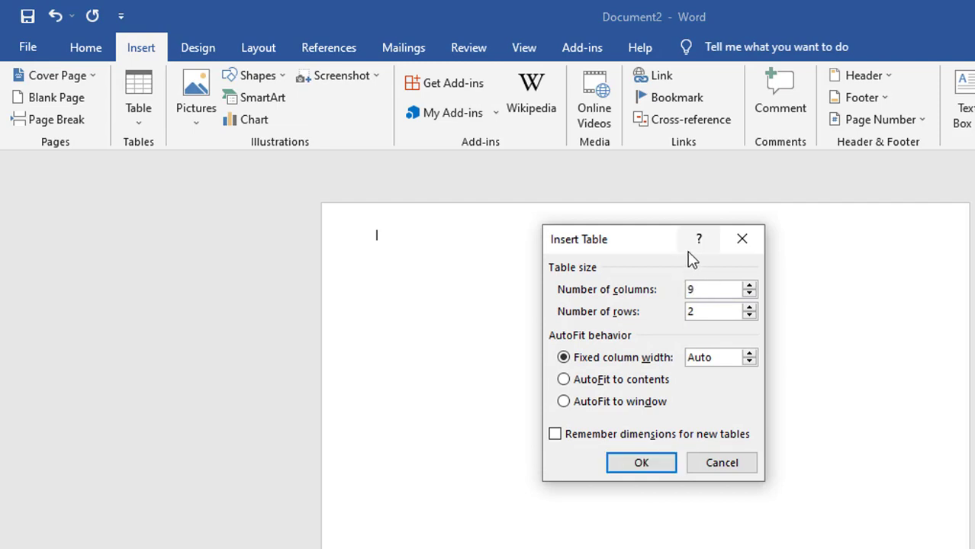
left_click(705, 314)
key("BackSpace")
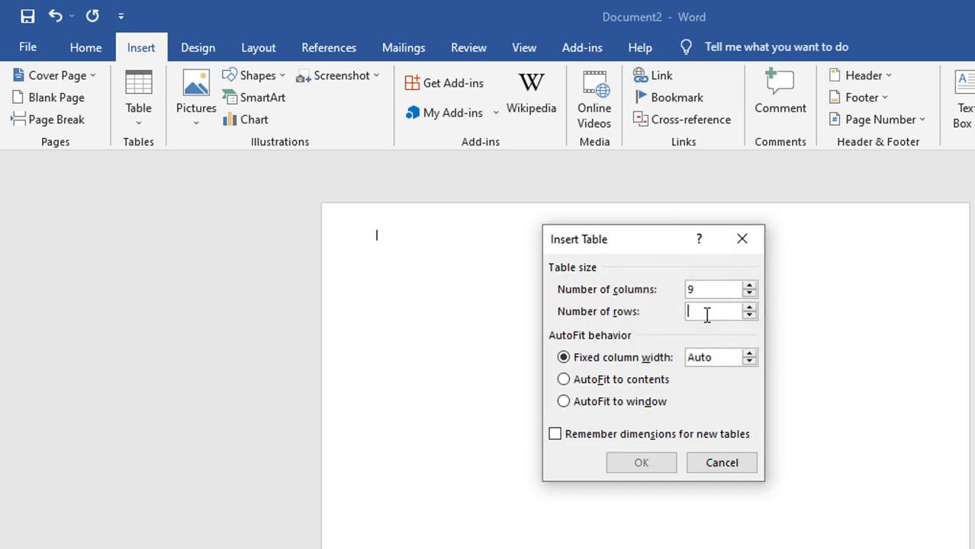
type("8")
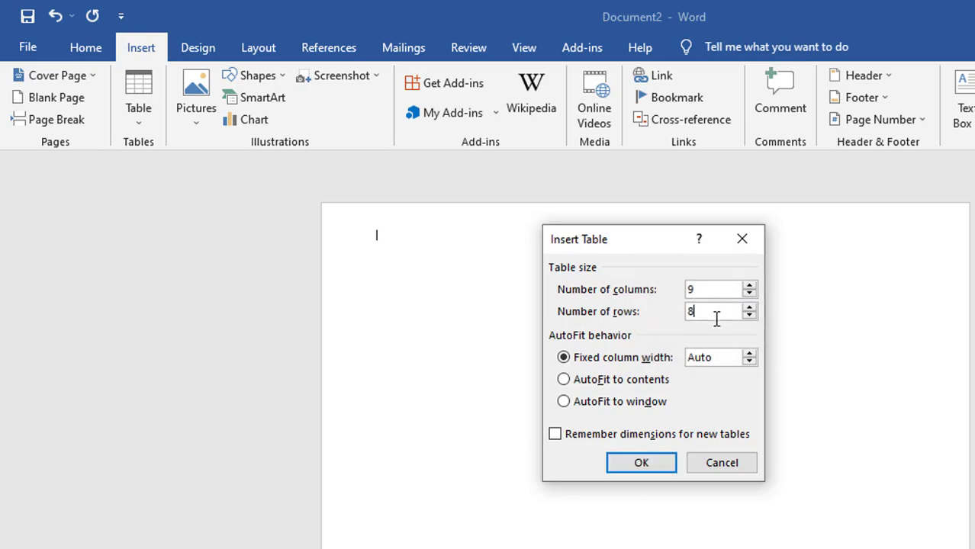
left_click(652, 464)
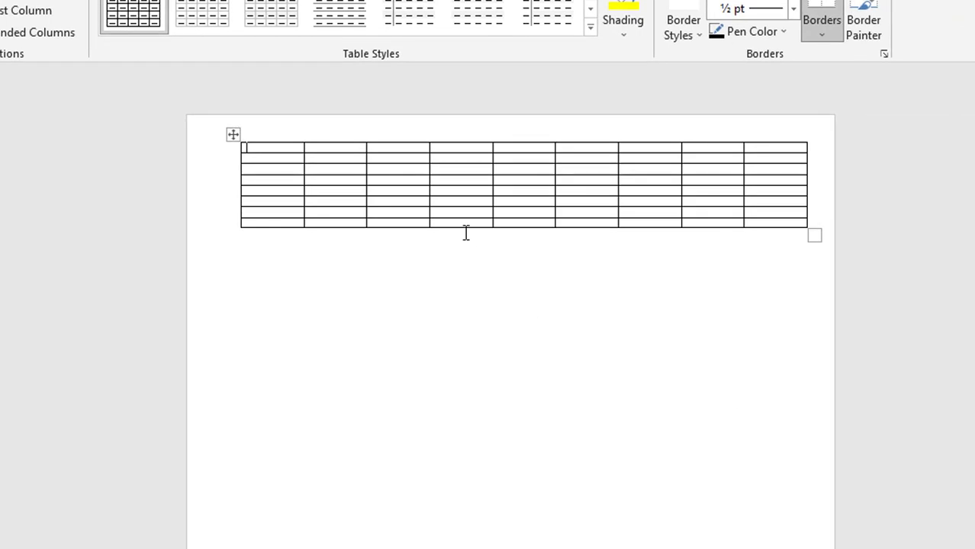
- Stretch the table down to fill the page and centre the content of all cells horizontally and vertically
left_click_drag(387, 236, 946, 305)
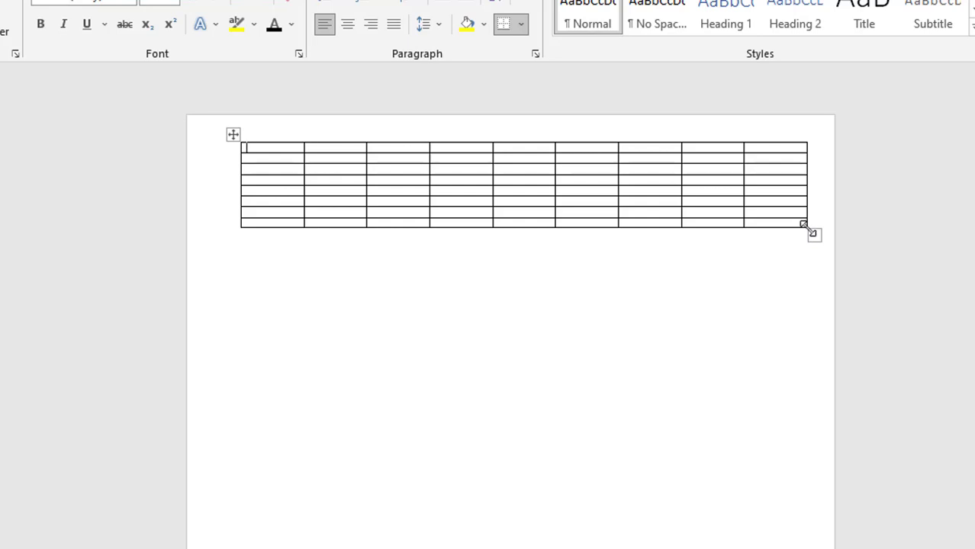
left_click_drag(809, 228, 799, 525)
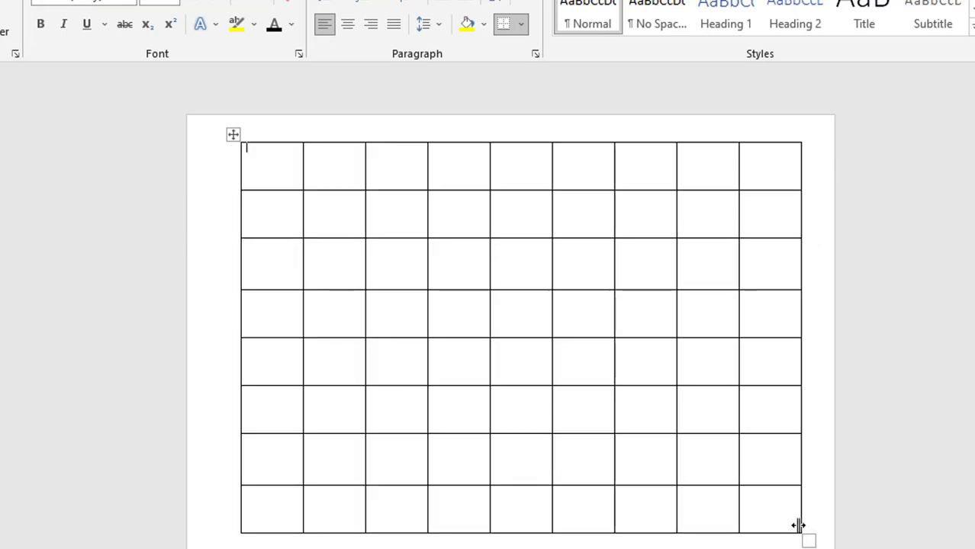
left_click(233, 135)
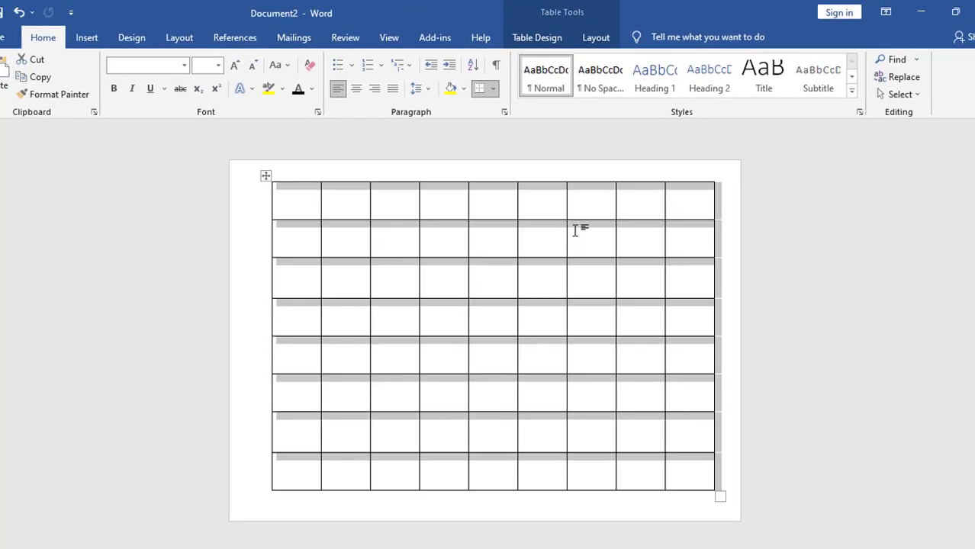
left_click(591, 37)
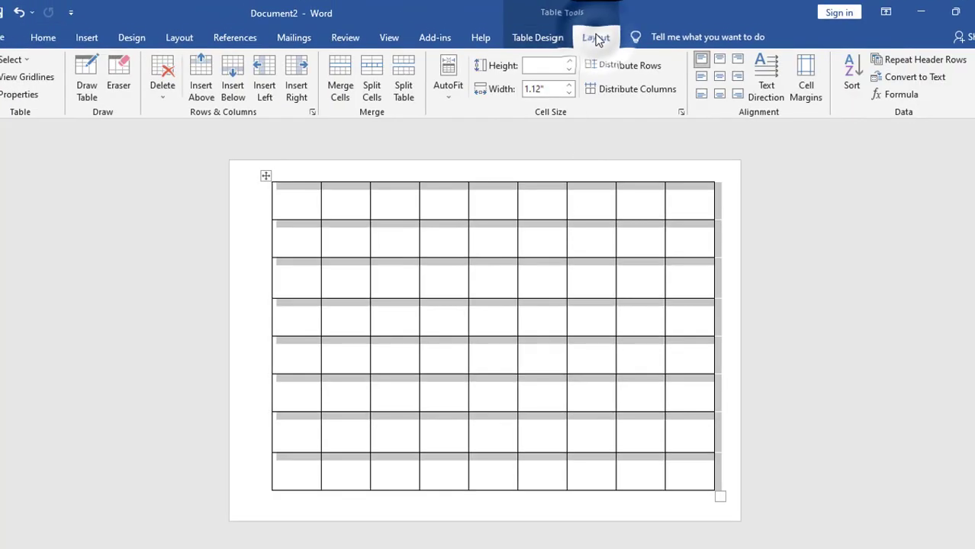
left_click(720, 74)
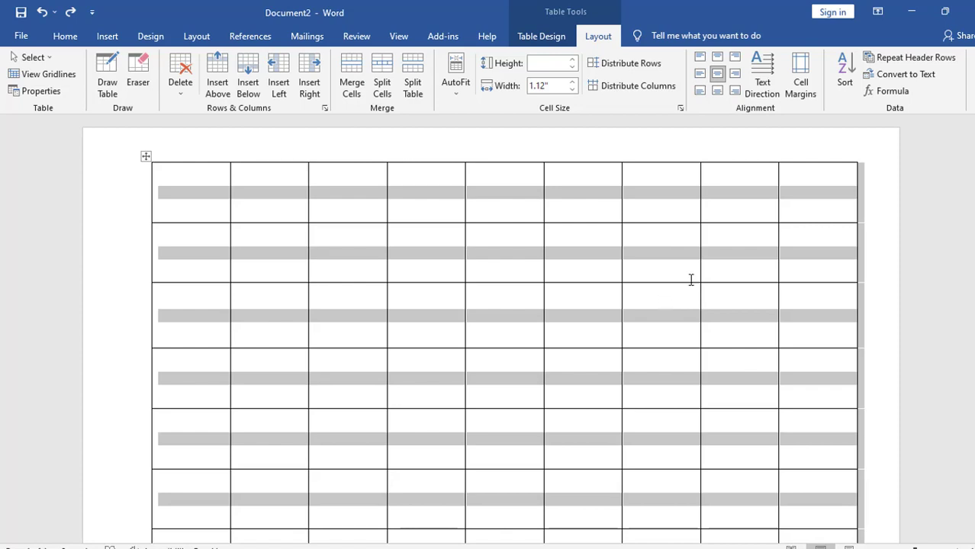
- Format the whole table with font size 14 and the Times New Roman font
left_click(66, 42)
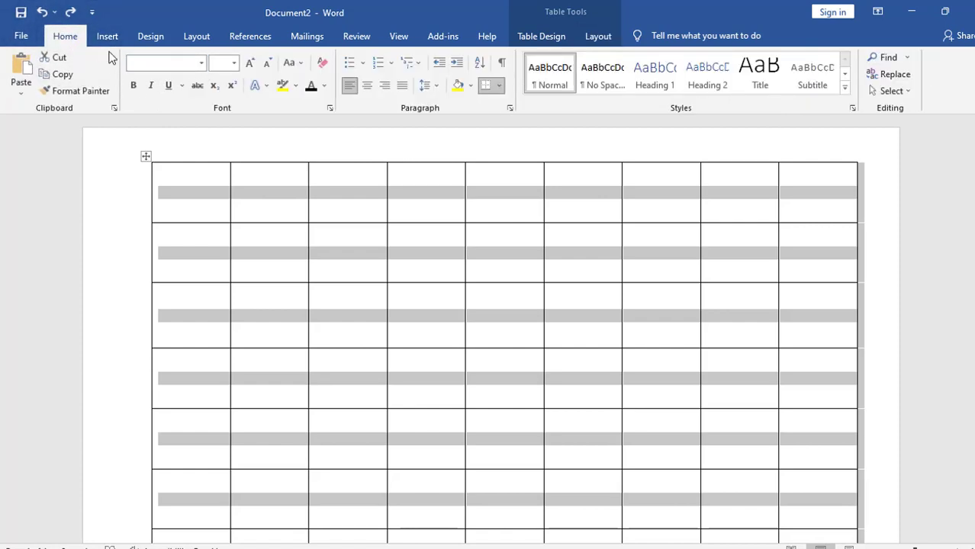
left_click(234, 64)
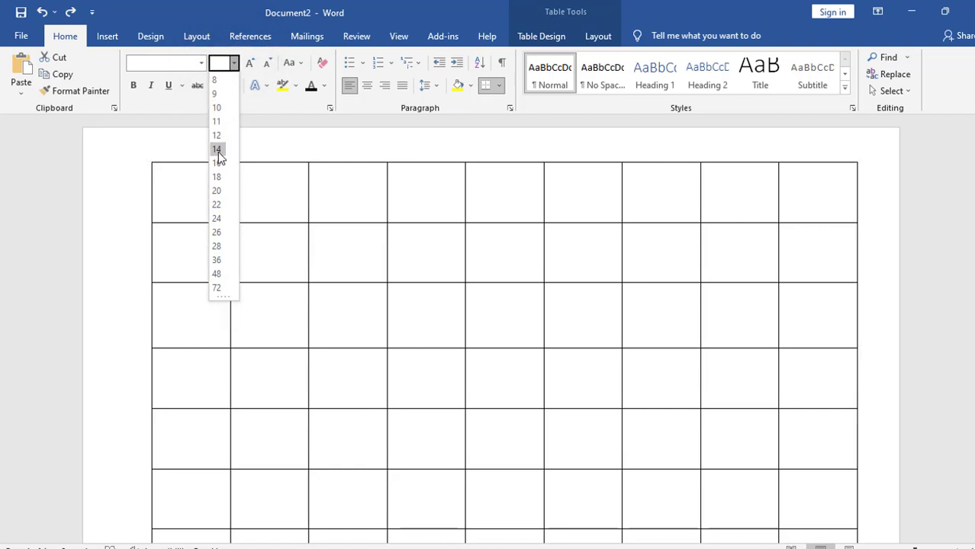
left_click(218, 150)
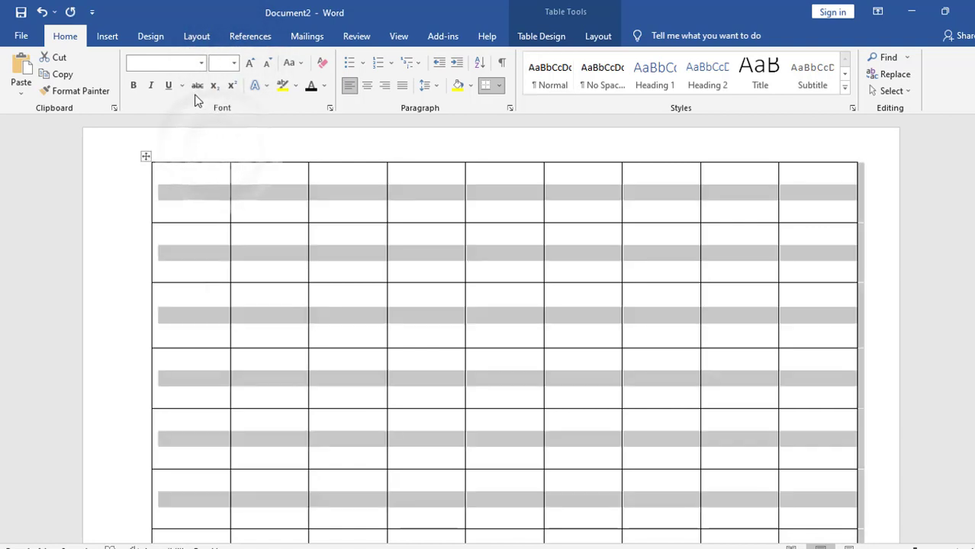
left_click(201, 64)
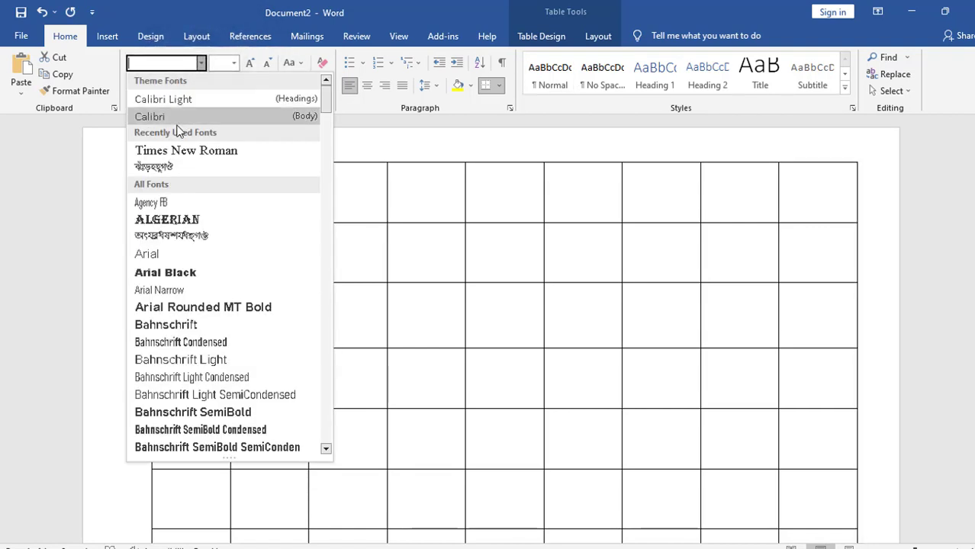
left_click(176, 156)
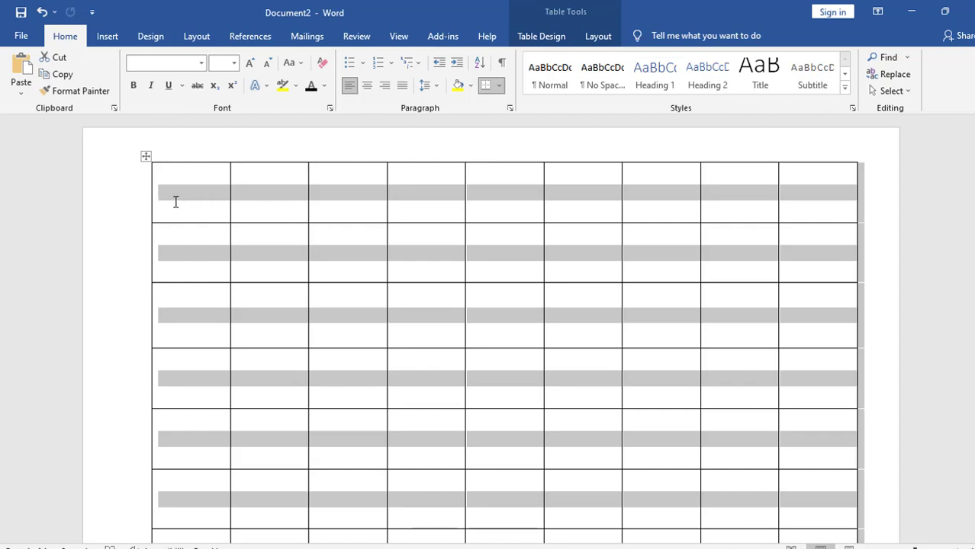
- Merge all the cells of the table's first row into one
left_click(134, 200)
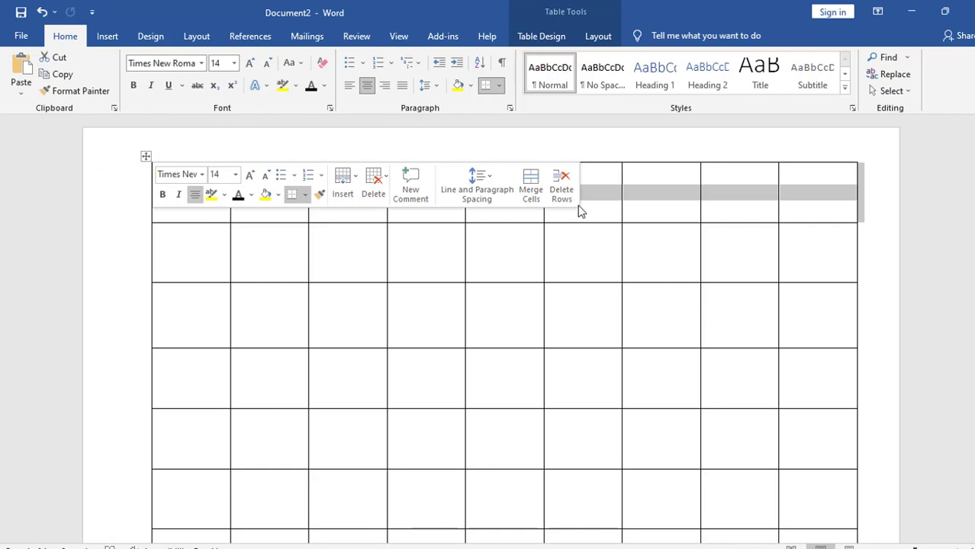
left_click(135, 197)
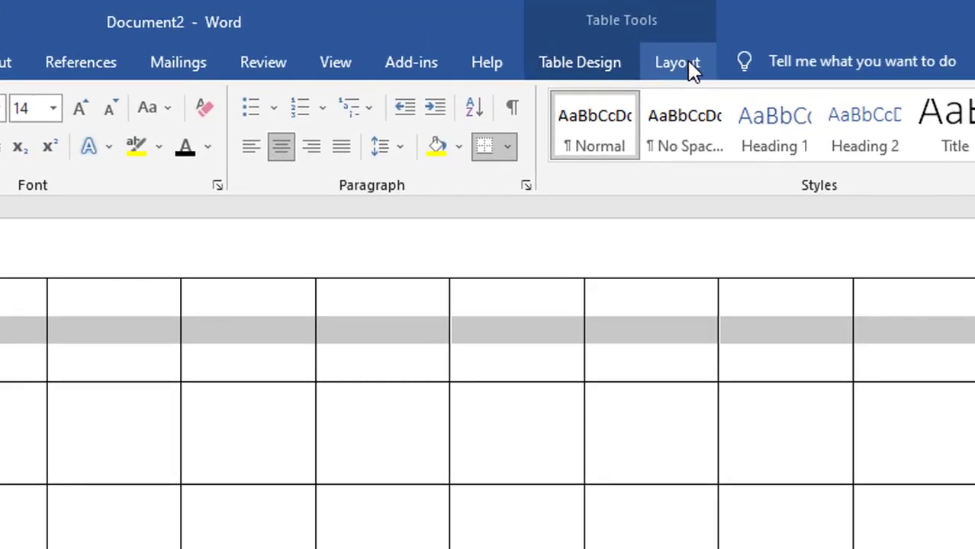
left_click(688, 65)
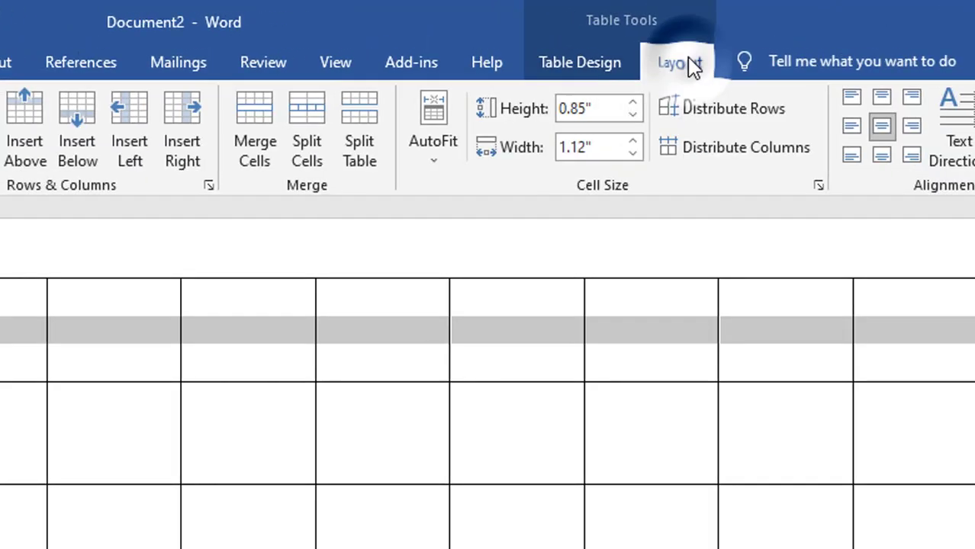
left_click(257, 109)
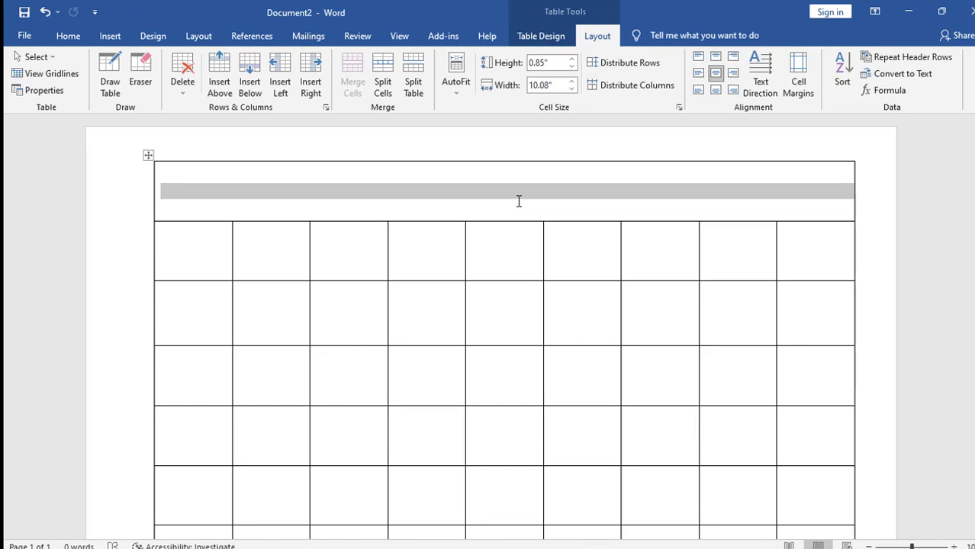
- Enter the title "Class Routine" in the merged first row and format it bold at size 36
type("Class Routine")
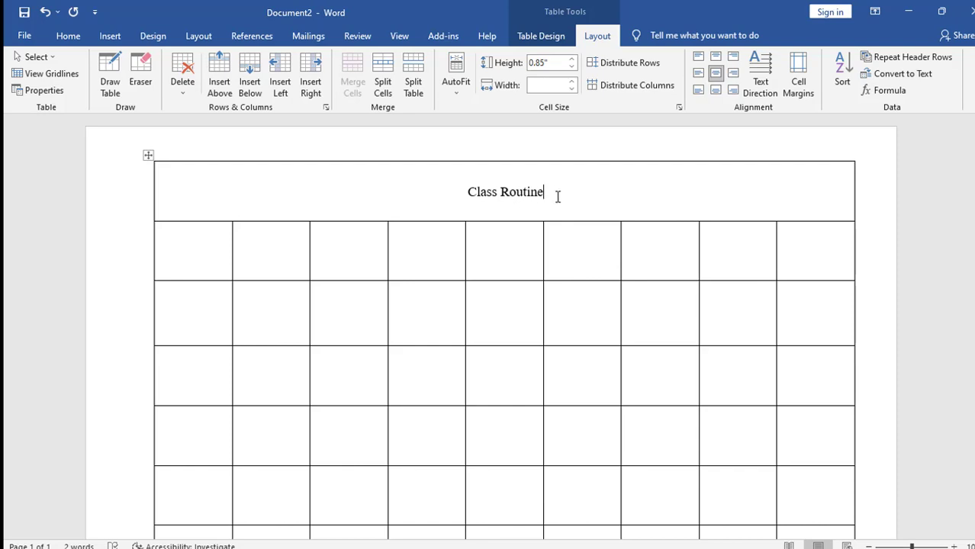
left_click_drag(557, 192, 474, 200)
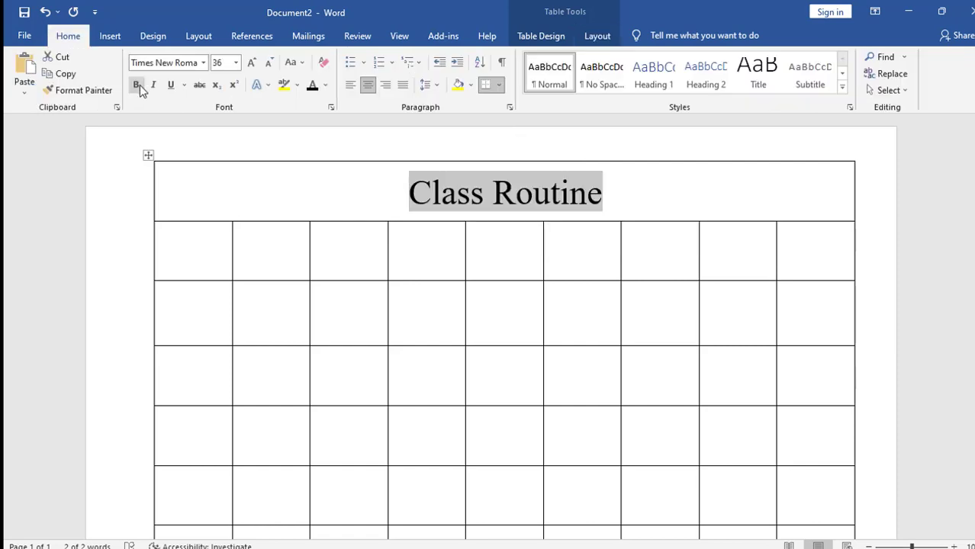
left_click(136, 85)
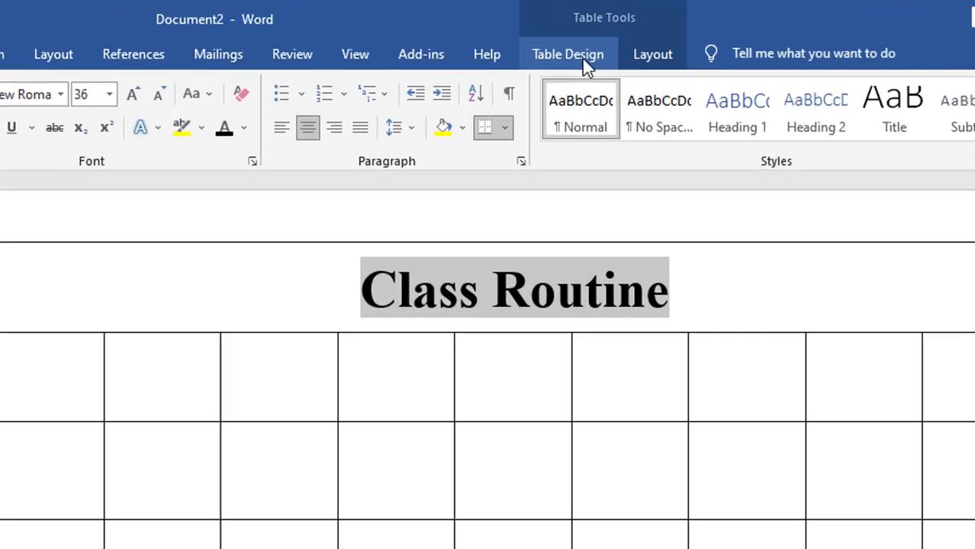
- Shade the table's "Class Routine" title row with a dark blue-gray theme color
left_click(583, 57)
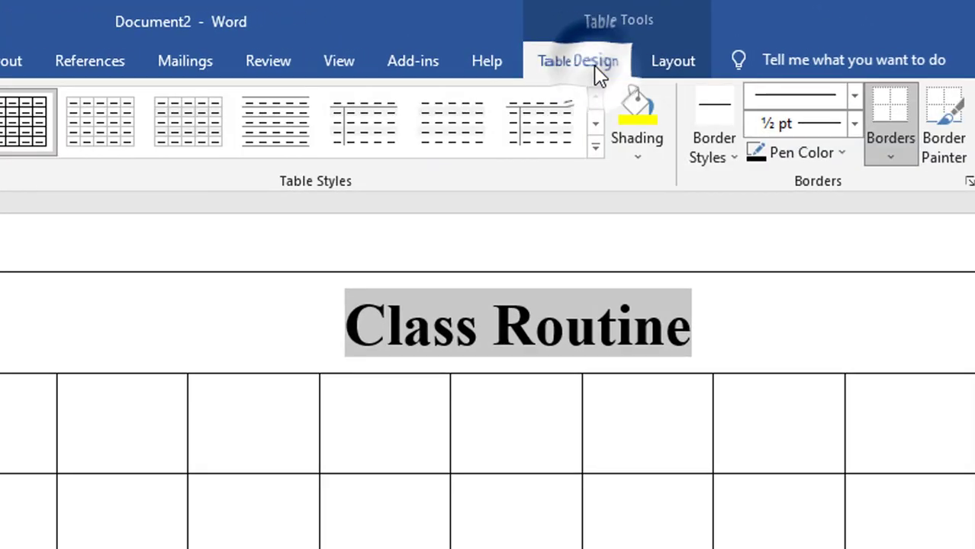
left_click(641, 157)
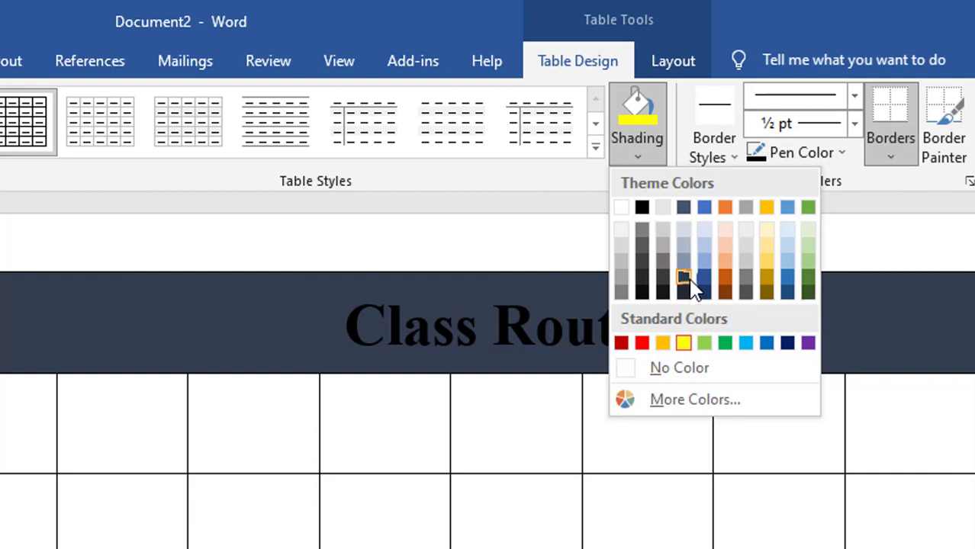
left_click(688, 281)
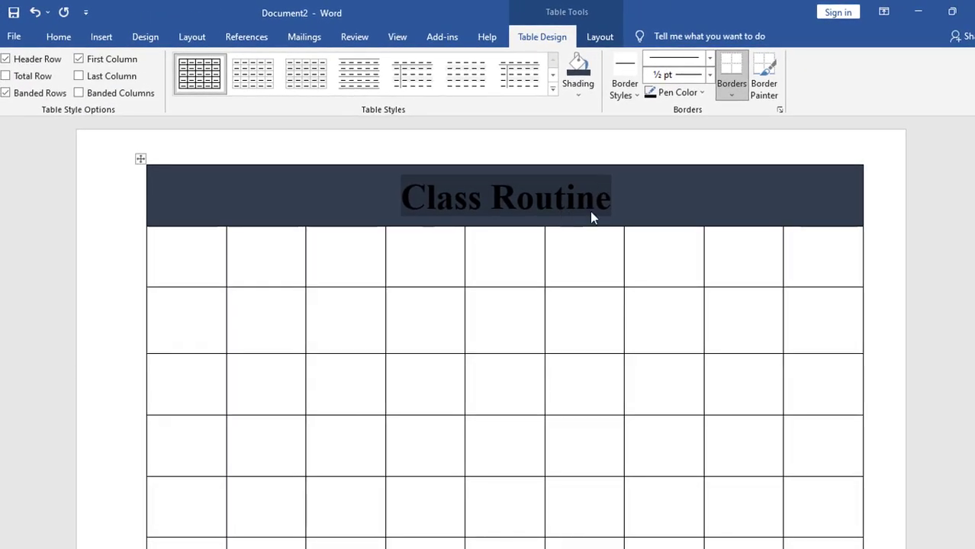
- Change the font color of the "Class Routine" title text to white
triple_click(611, 200)
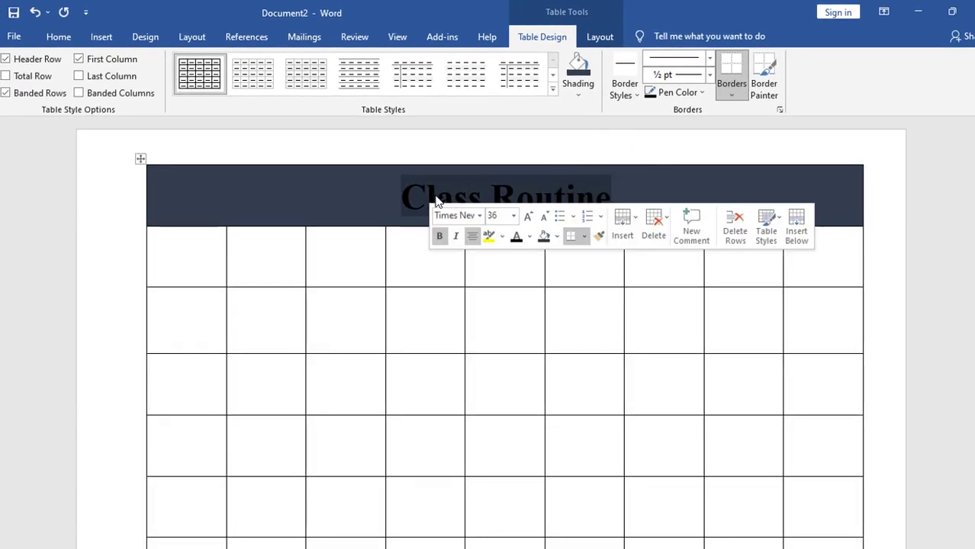
left_click(57, 37)
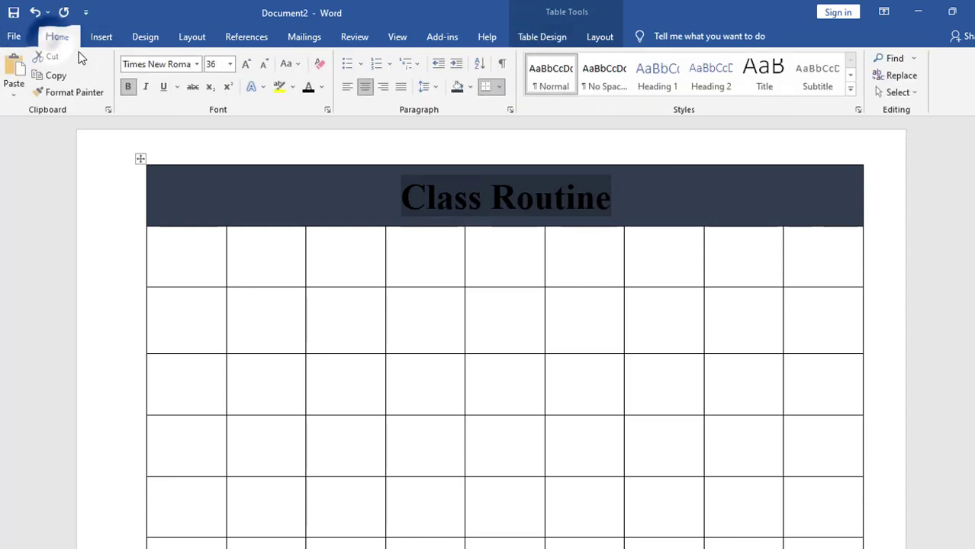
left_click(321, 88)
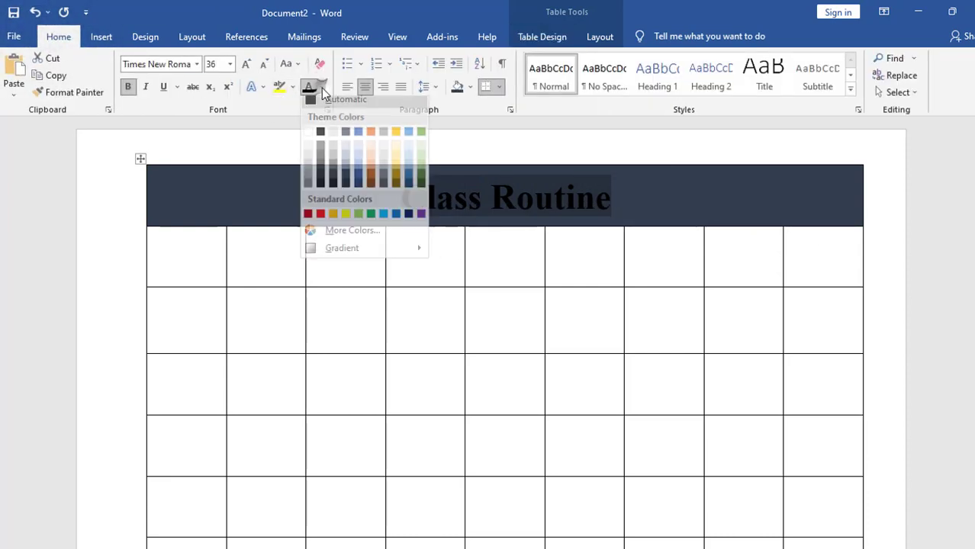
left_click(308, 138)
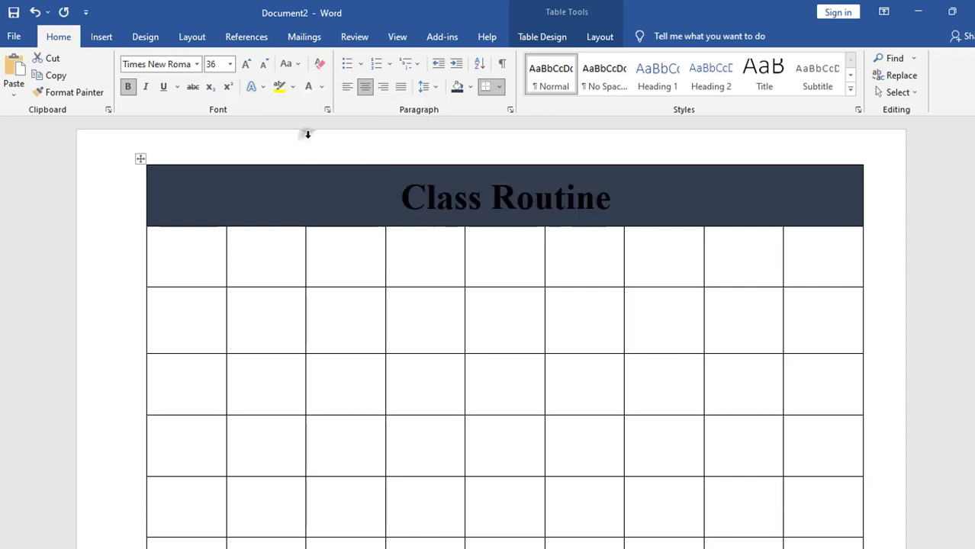
left_click(628, 199)
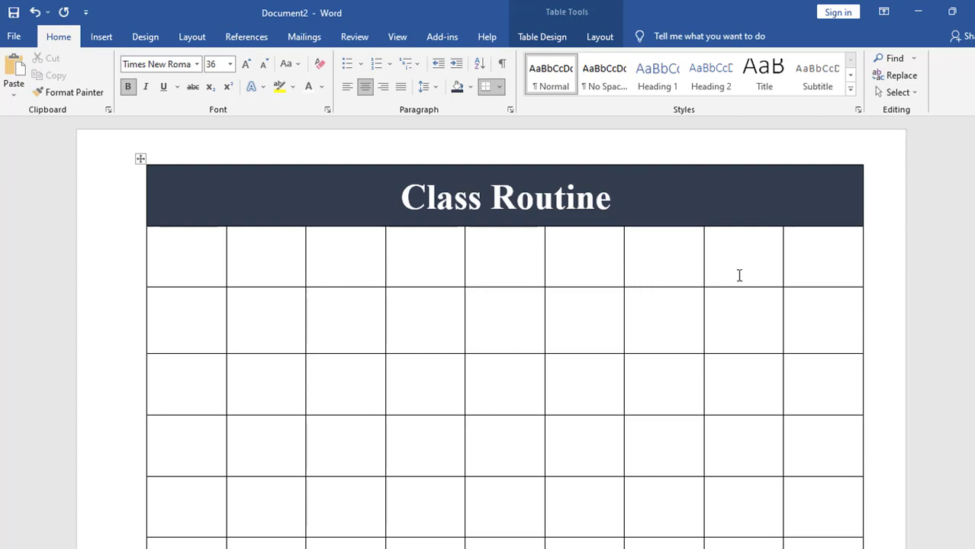
- Merge all the cells of the table's second row and enter "Routine for Class X" in it
left_click(132, 265)
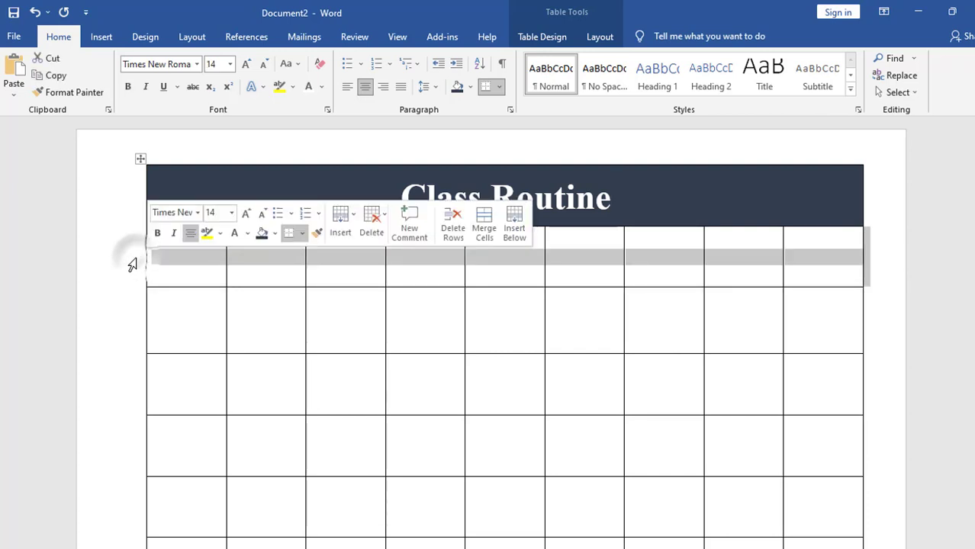
right_click(588, 261)
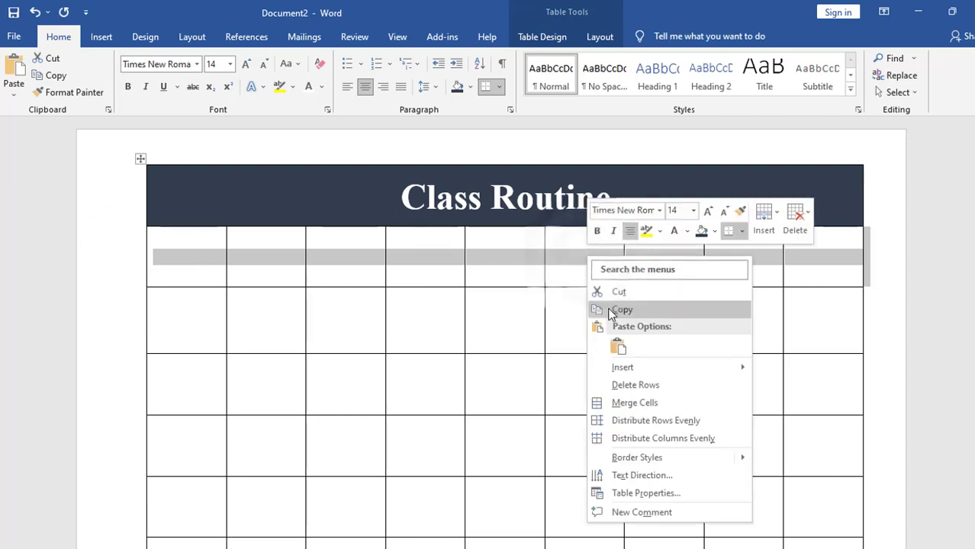
left_click(638, 405)
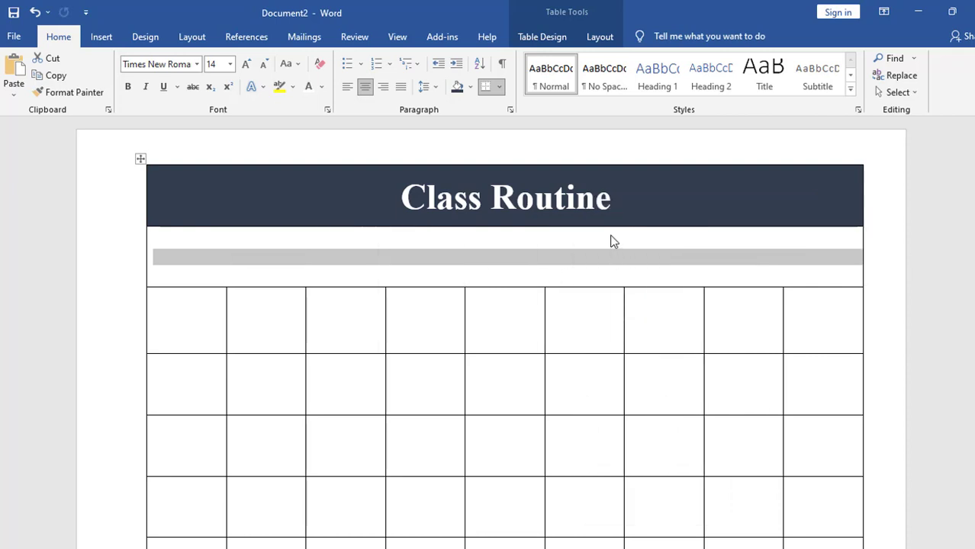
type("Routine ")
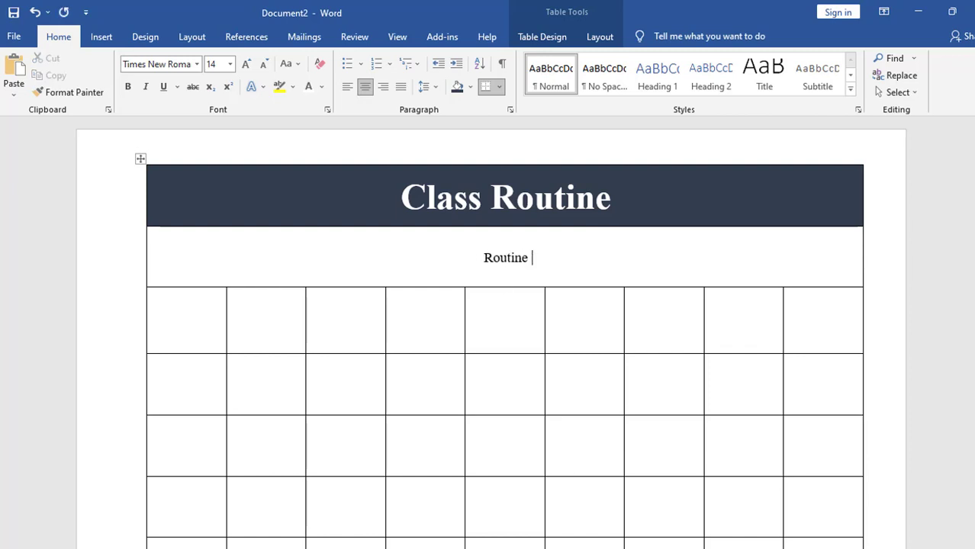
type("for Class X")
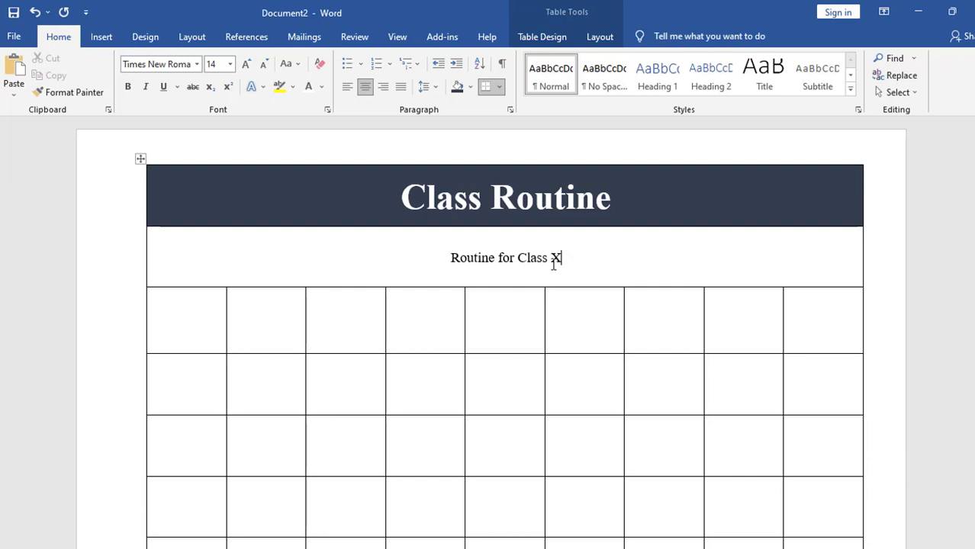
- Format the "Routine for Class X" text bold at font size 28
left_click_drag(564, 257, 451, 258)
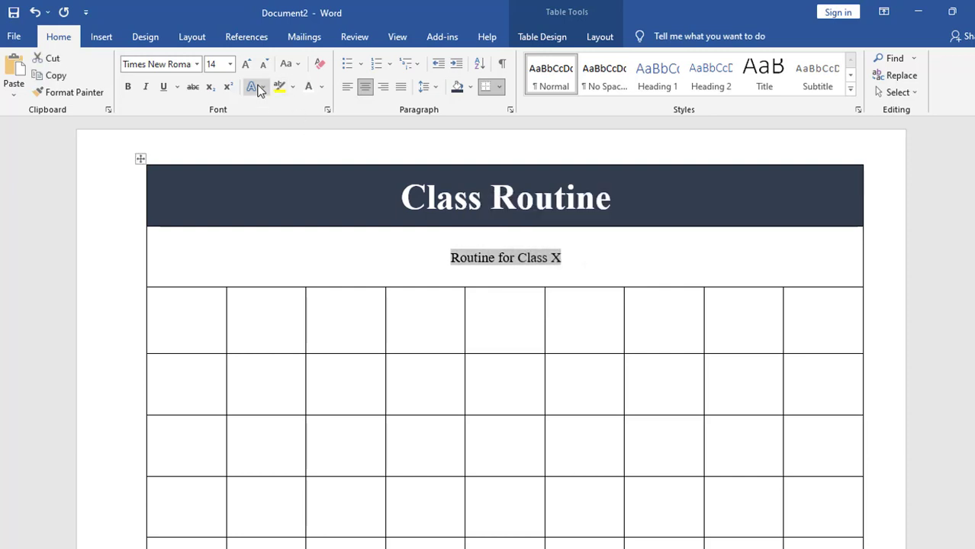
left_click(230, 64)
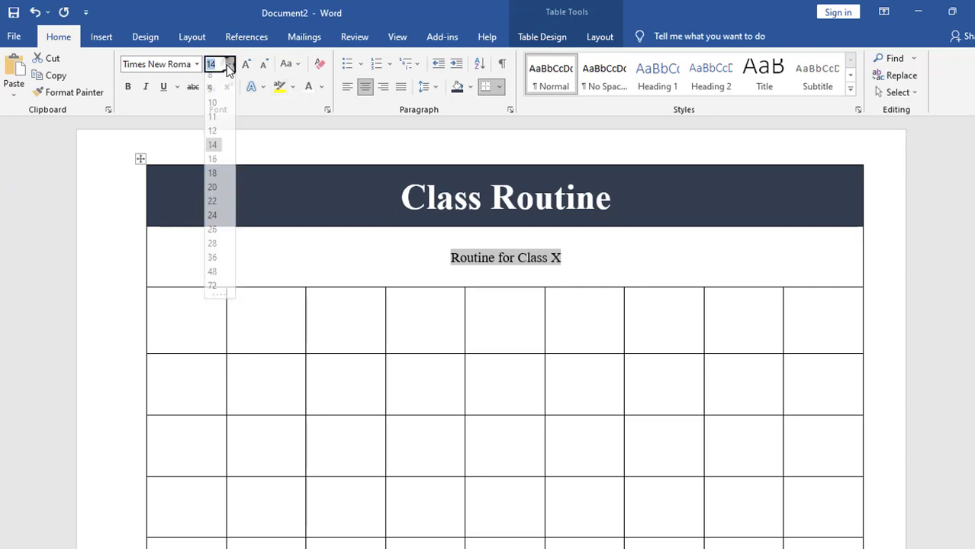
left_click(212, 250)
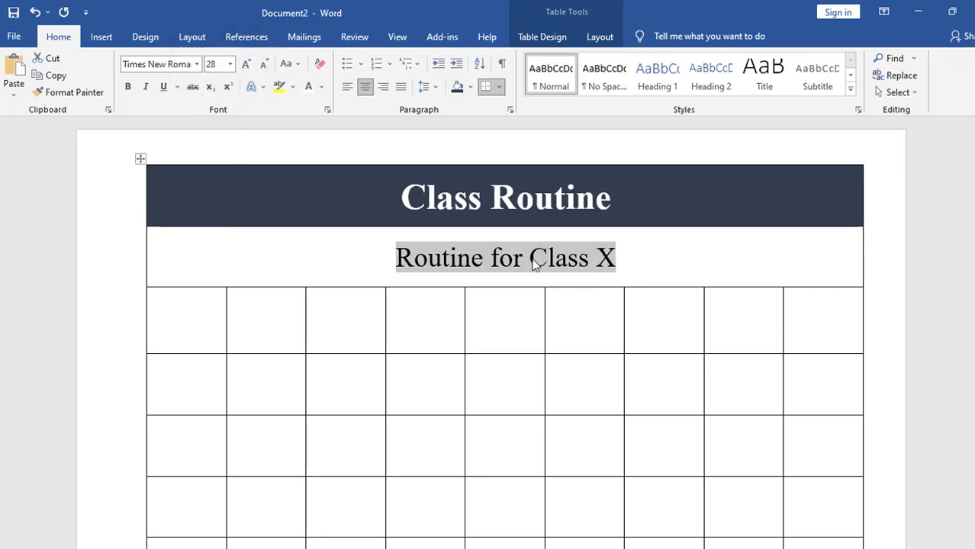
left_click(129, 90)
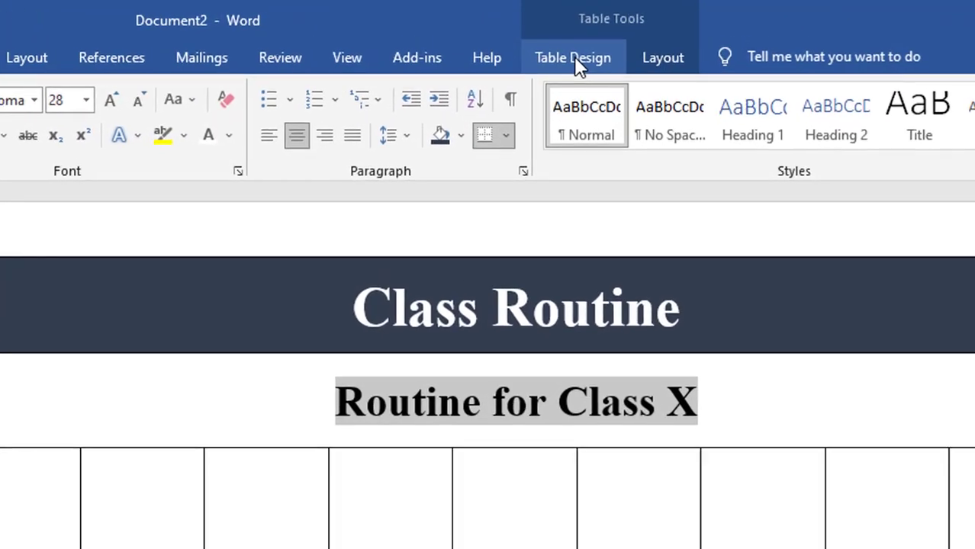
- Shade the "Routine for Class X" row with the standard yellow color
left_click(544, 38)
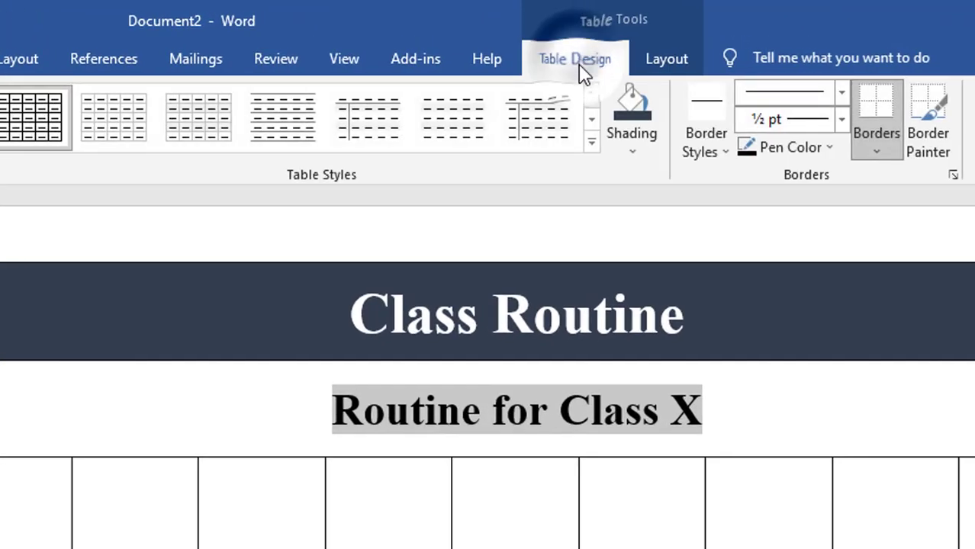
left_click(633, 153)
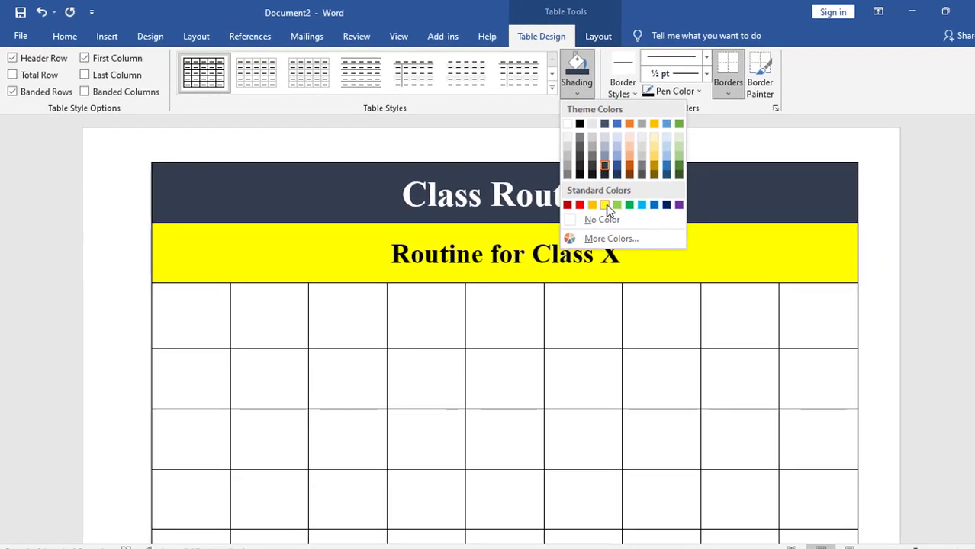
left_click(605, 205)
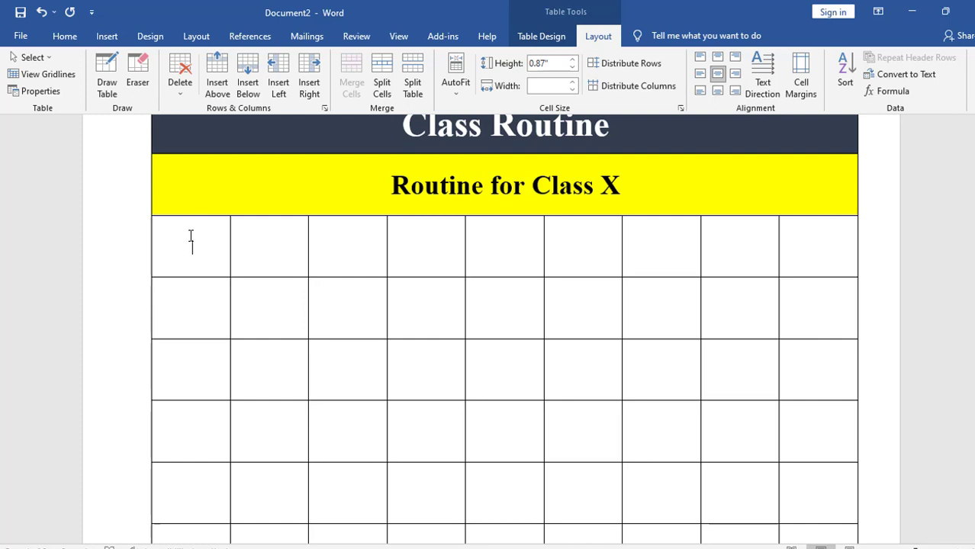
- Fill the first column below the subtitle row with "Days", Sunday, Monday, Tuesday, Wednesday and Thursday
type("ays")
left_click(197, 301)
type("Sunday")
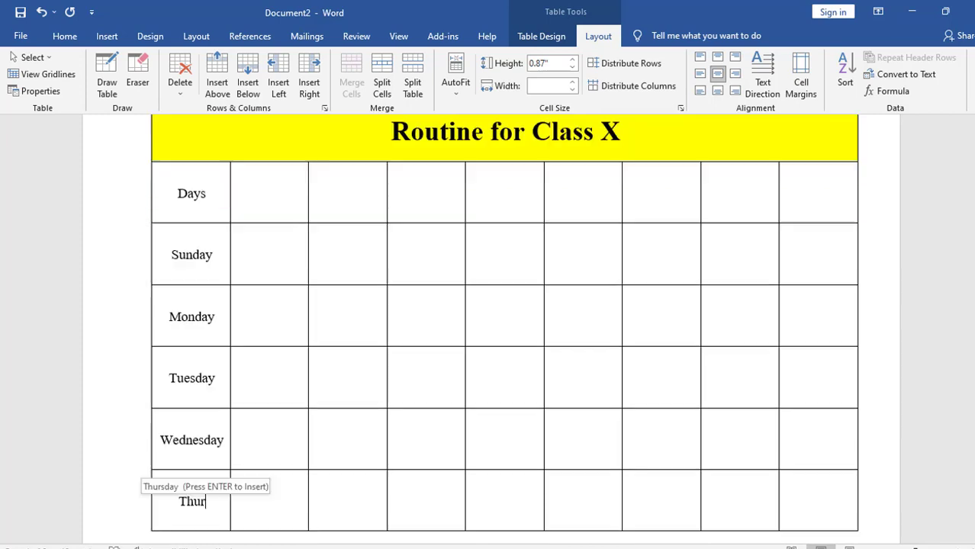
key("Return")
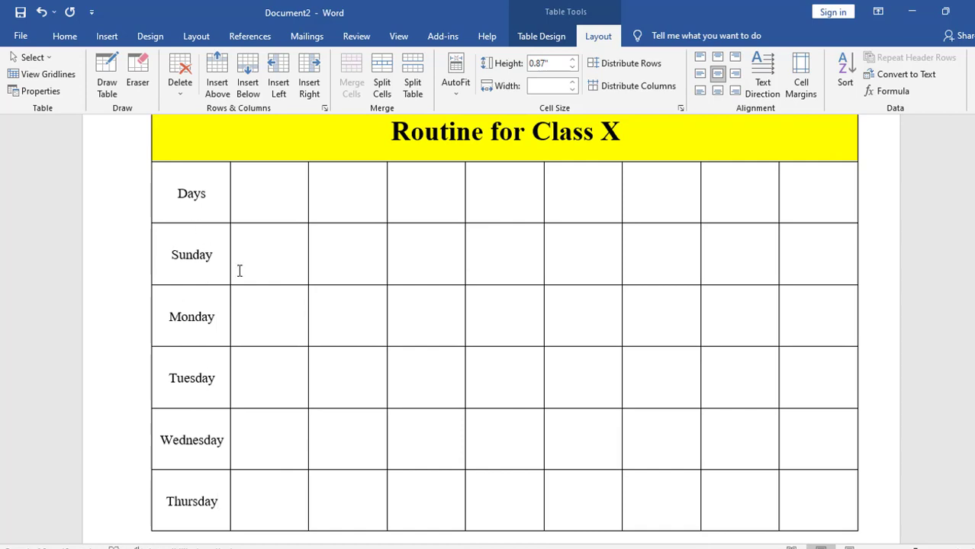
- Enter the period headings 1st, 2nd, 3rd and 4th in the four cells following "Days"
left_click(259, 197)
type("1st")
key("Tab")
type("2nd")
key("Tab")
type("3rd")
key("Tab")
type("4th")
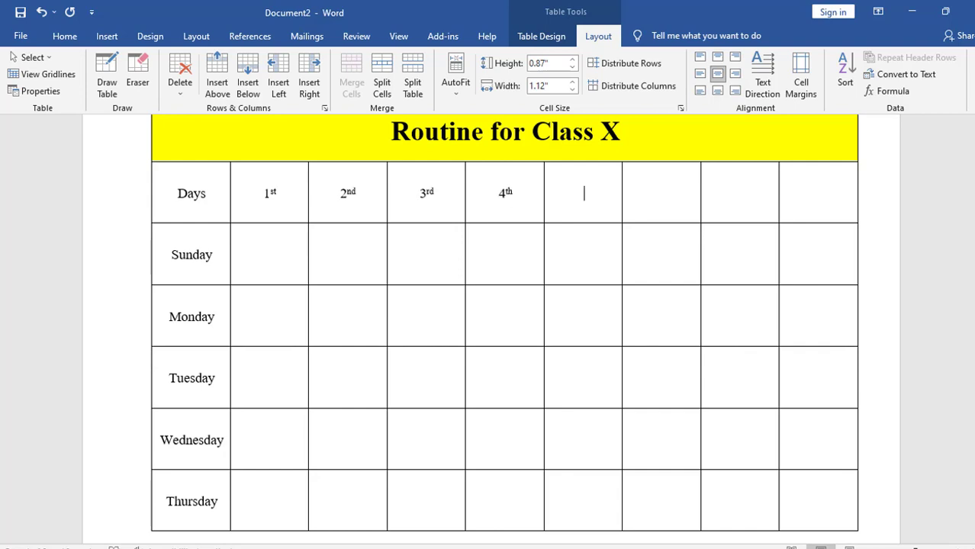
- Leave the cell after 4th empty and enter the period headings 5th, 6th and 7th in the last three columns
key("Tab")
type("5th")
left_click(726, 191)
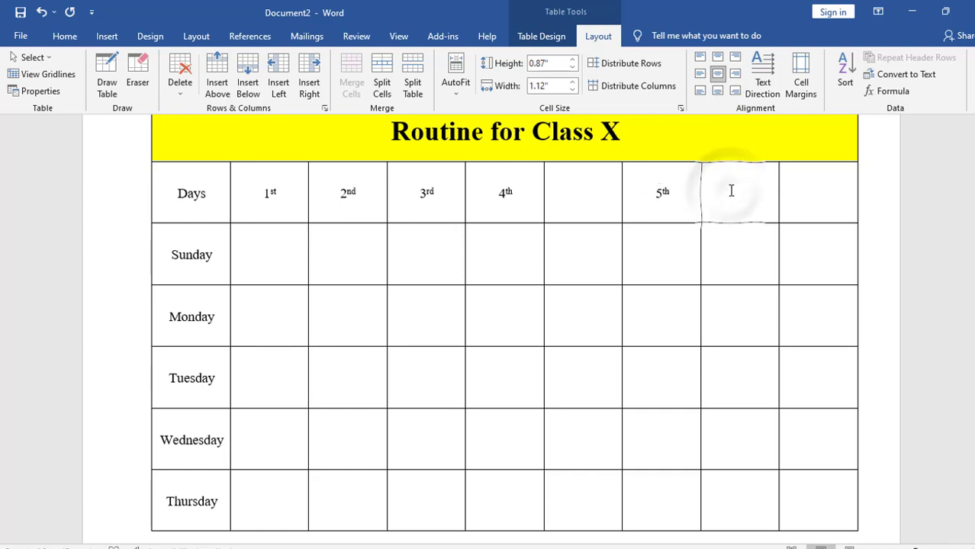
type("6th")
key("Tab")
type("7th")
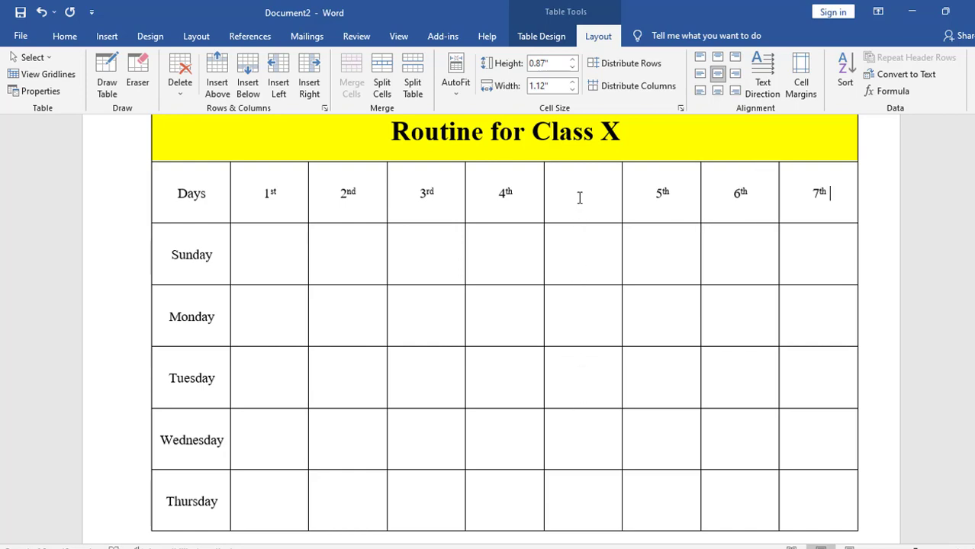
- Merge the empty cells between the 4th and 5th period columns, from the heading row down to Thursday
left_click_drag(580, 193, 591, 512)
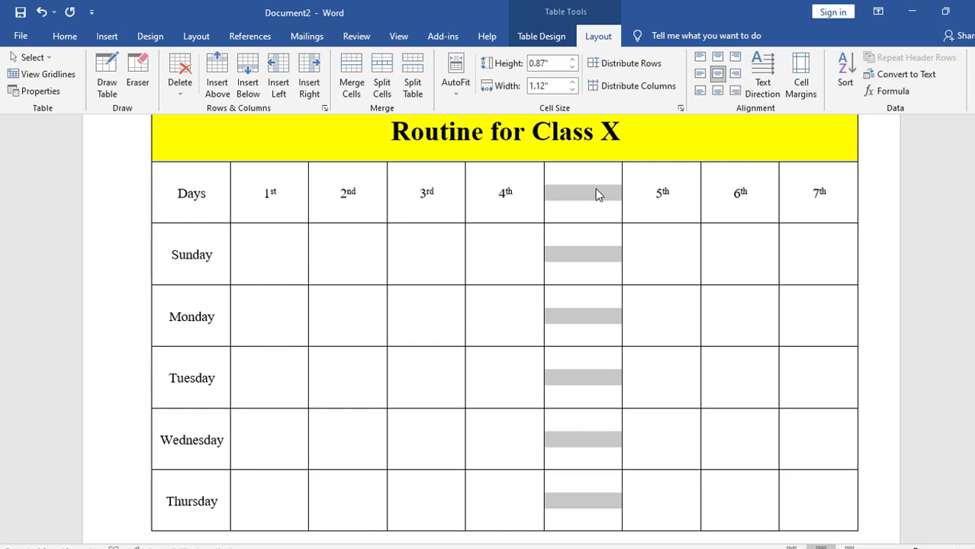
key("alt+a")
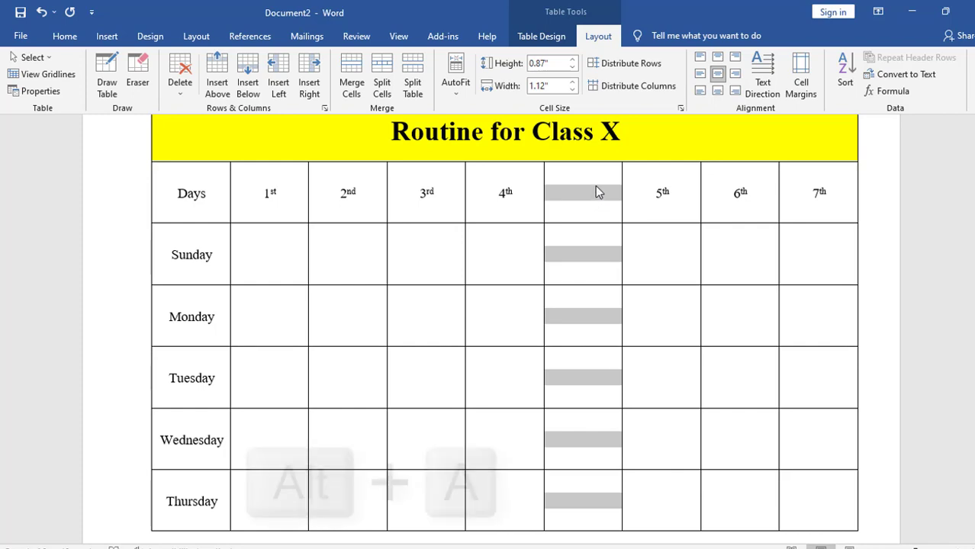
key("m")
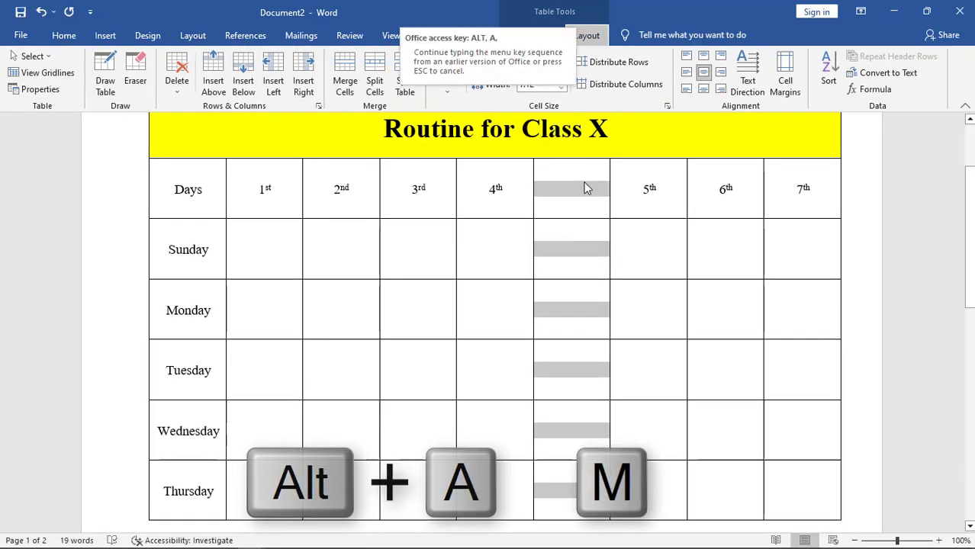
key("m")
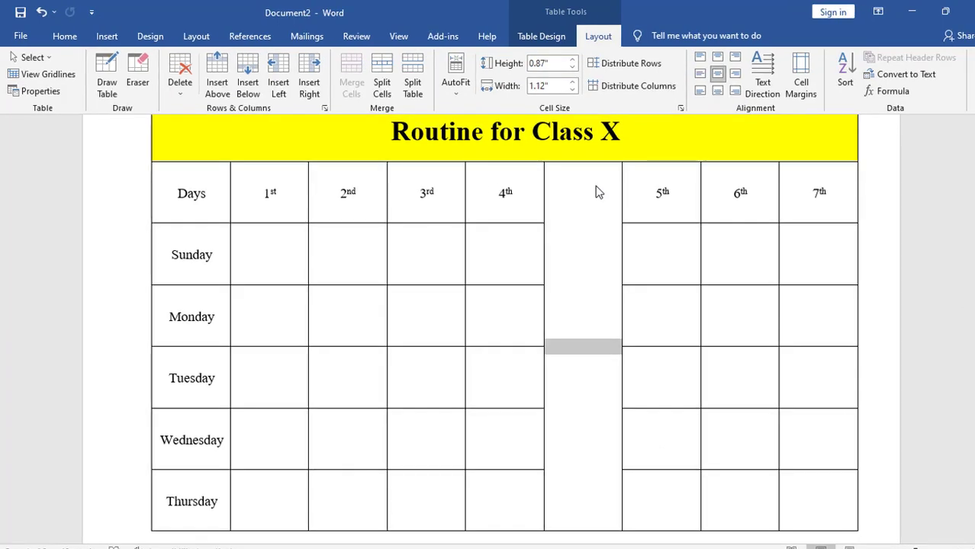
- Enter "BREAK" in the merged column and rotate its text direction to read vertically from bottom to top
type("BREAK")
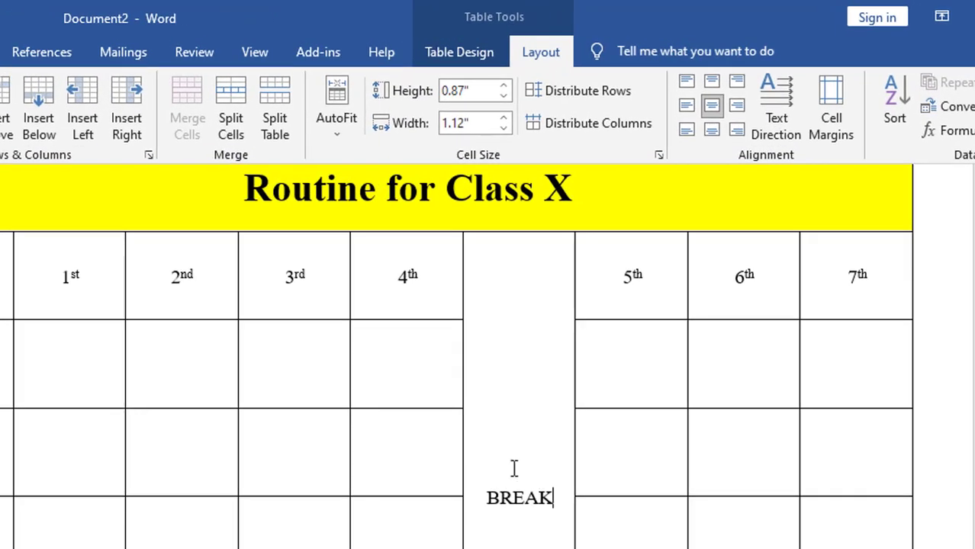
left_click(785, 111)
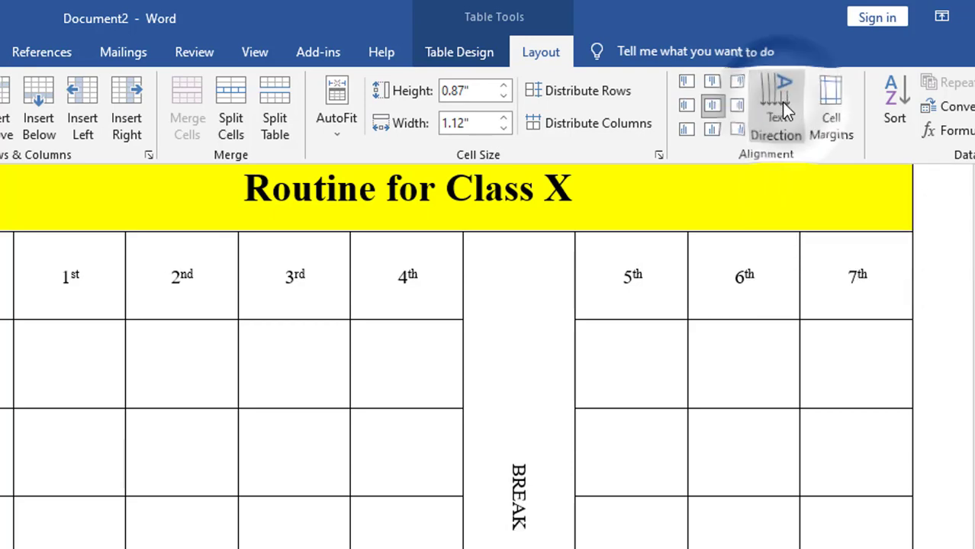
left_click(785, 110)
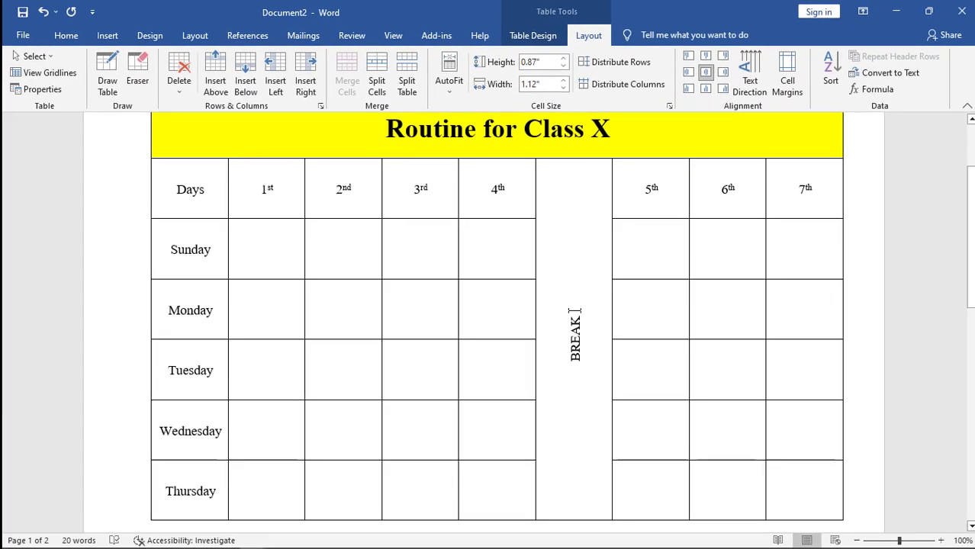
- Expand the character spacing of the word BREAK in the merged column by 10 pt
left_click_drag(578, 314, 572, 391)
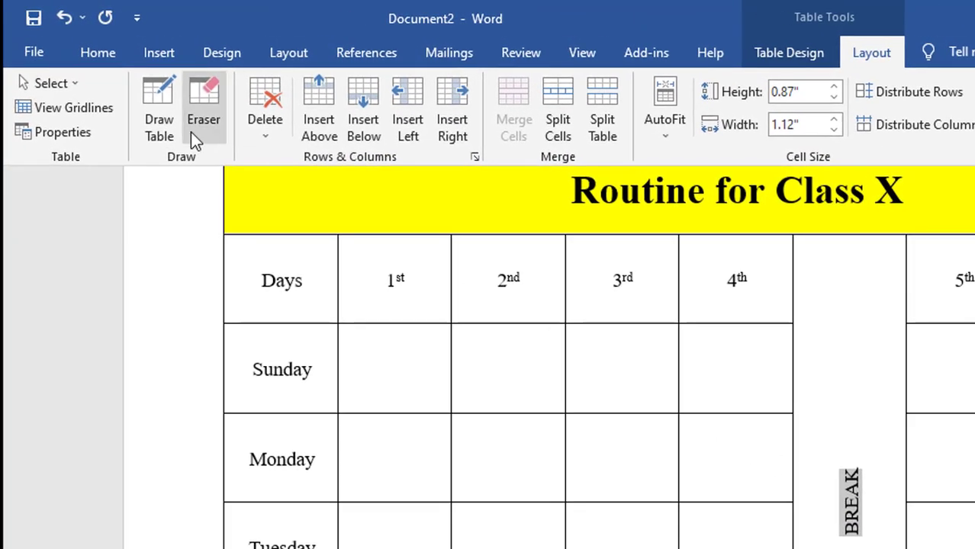
left_click(84, 46)
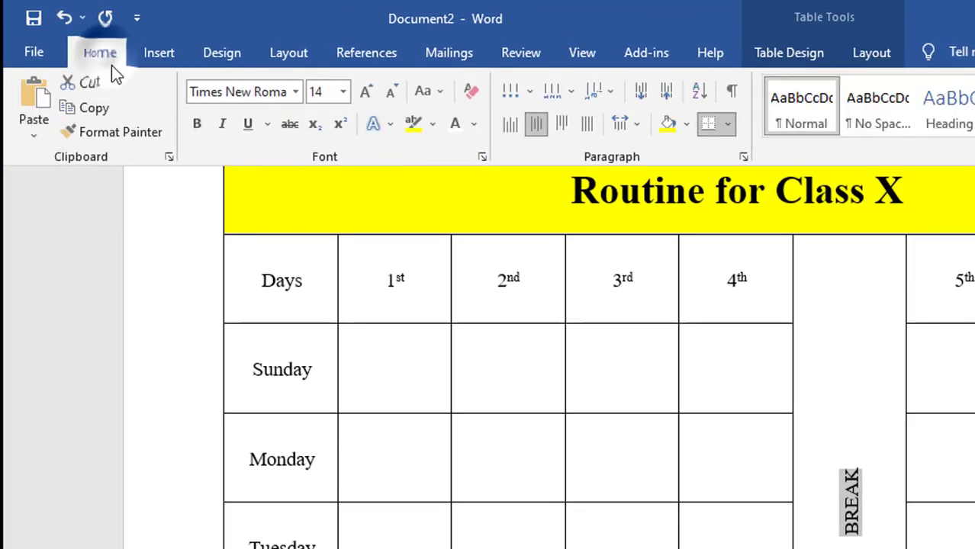
left_click(481, 158)
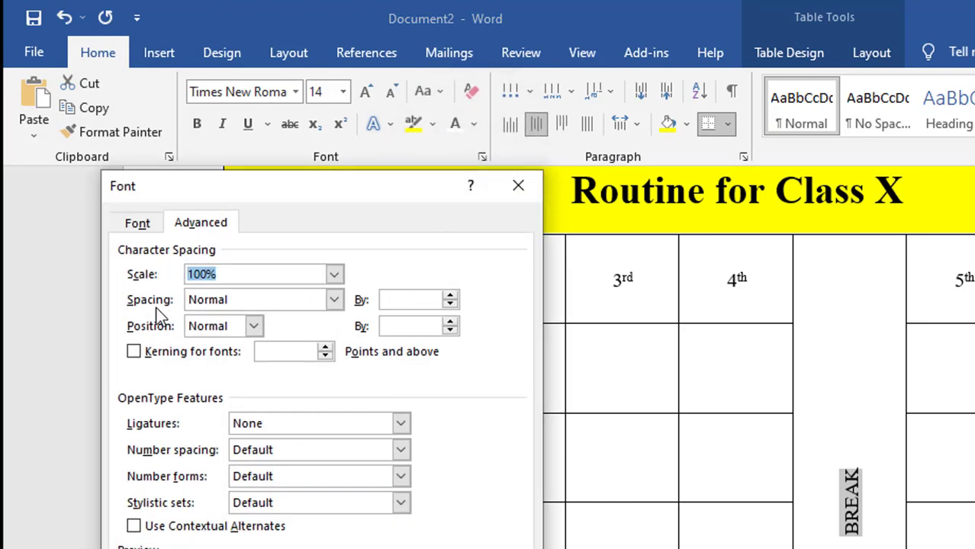
left_click(451, 294)
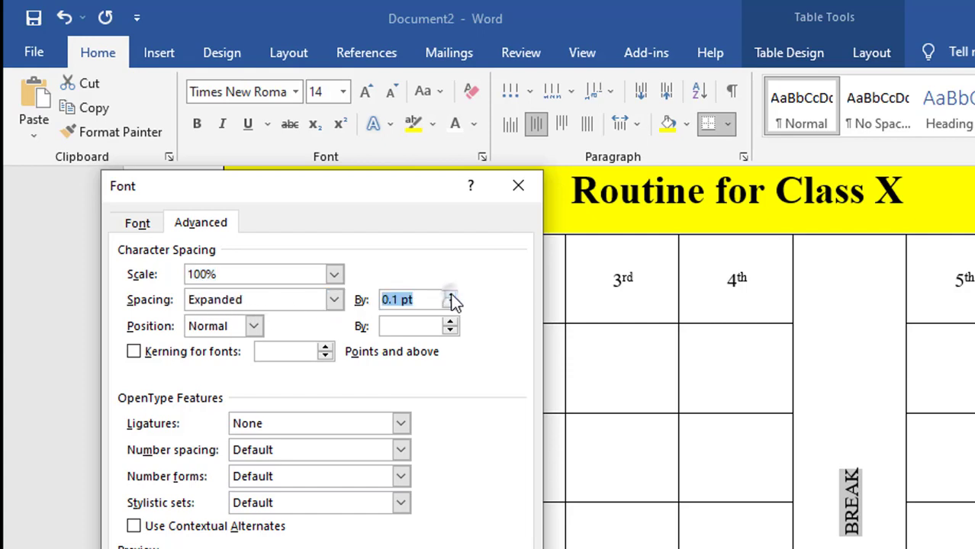
left_click(451, 295)
left_click(451, 294)
left_click(451, 295)
left_click_drag(401, 300, 382, 301)
key("BackSpace")
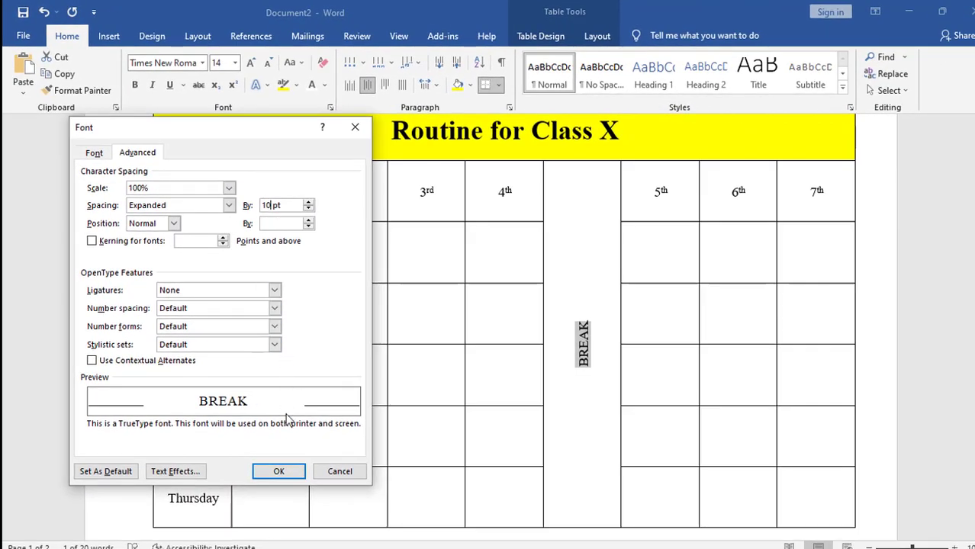
left_click(279, 471)
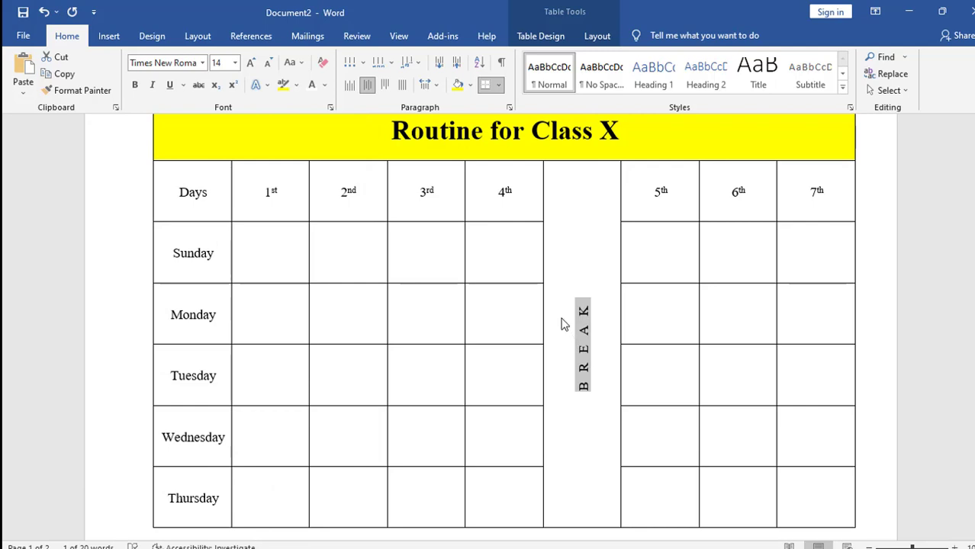
- Make the period heading row, the BREAK text and the weekday names in the first column bold
left_click(122, 195)
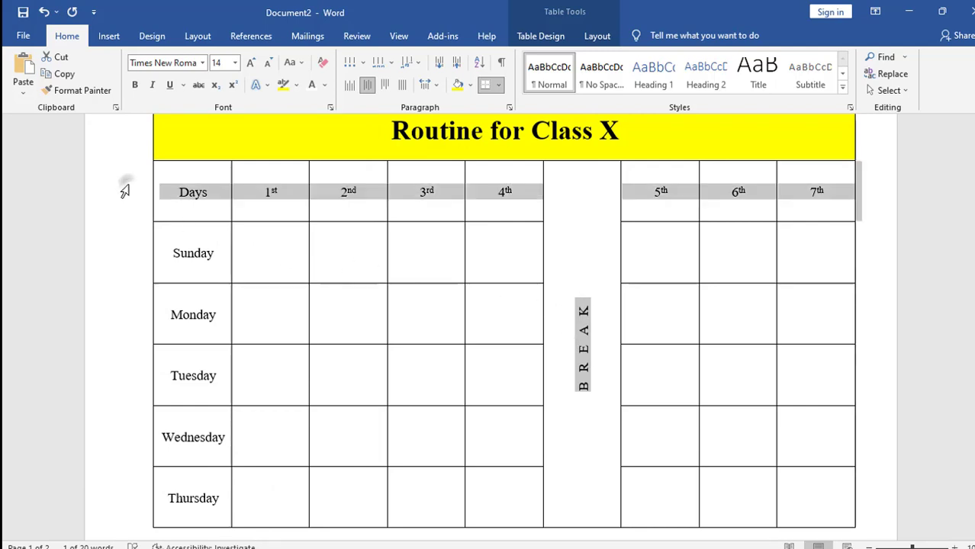
key("ctrl+b")
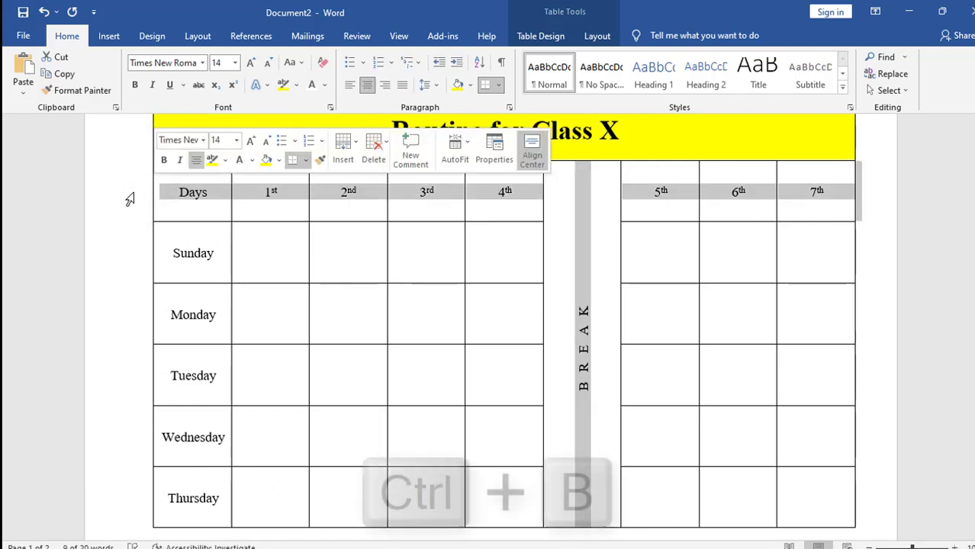
left_click(135, 86)
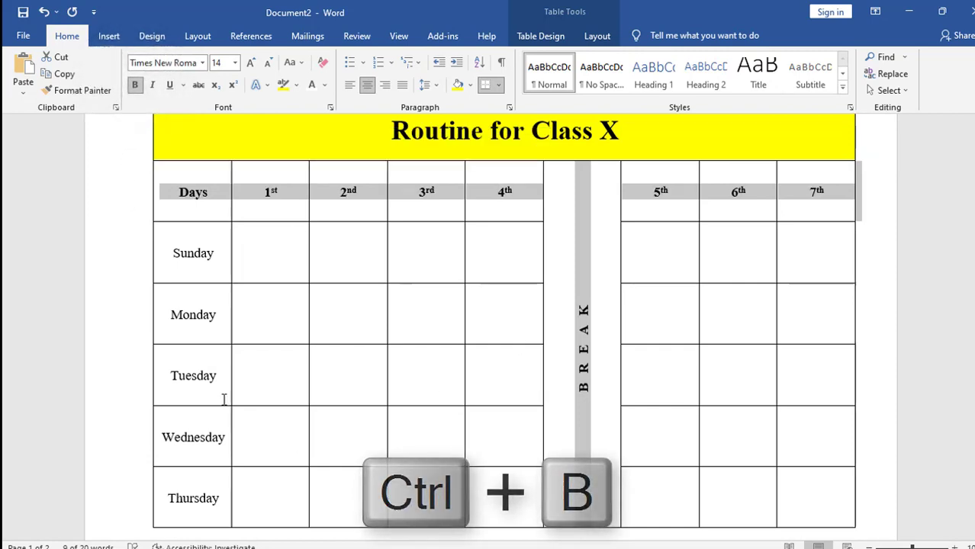
left_click_drag(164, 194, 178, 513)
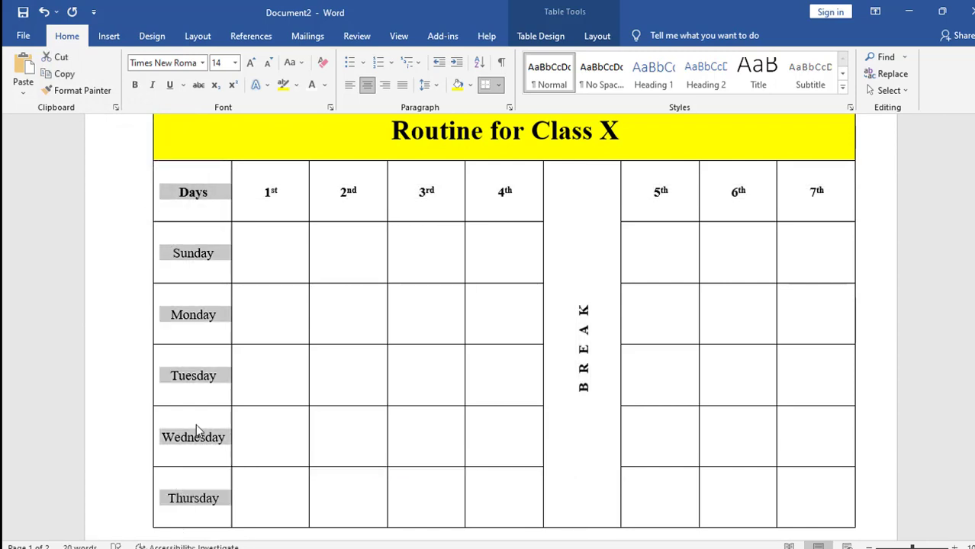
key("ctrl+b")
- Merge the empty cells below the 1st period heading, from Sunday down to Thursday
left_click(273, 251)
left_click_drag(273, 251, 270, 511)
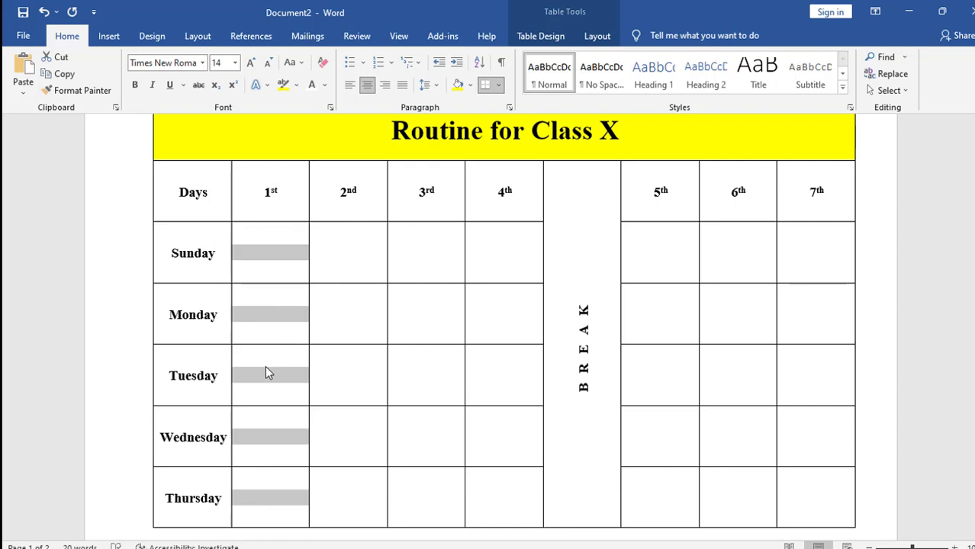
key("alt+a")
key("m")
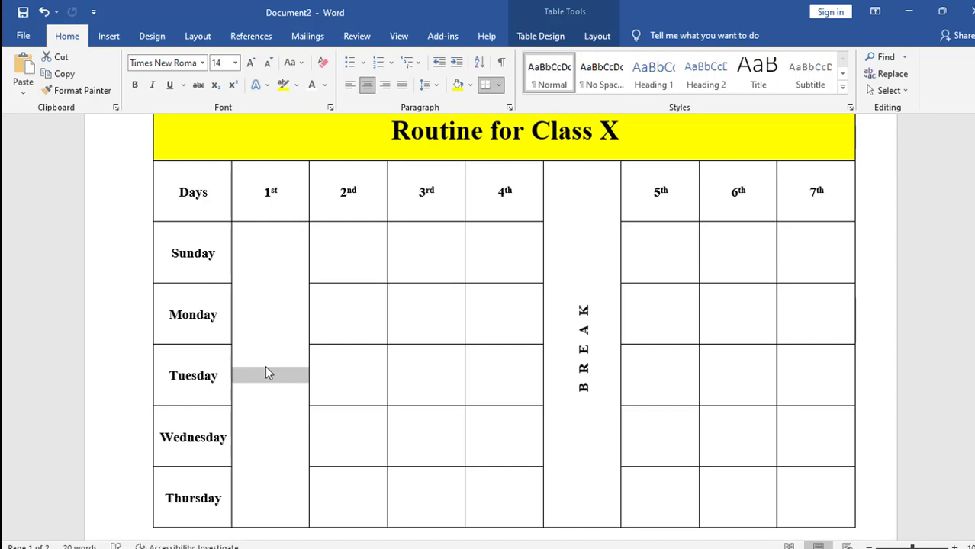
- Enter "Mathematic" in the merged 1st period cell and rotate its text direction to read vertically from bottom to top
type("Mathematic")
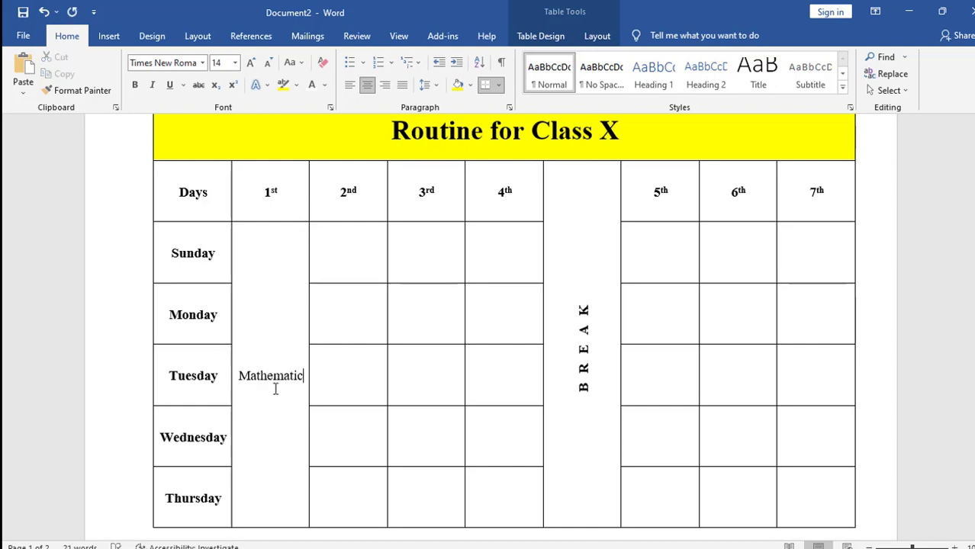
left_click(596, 36)
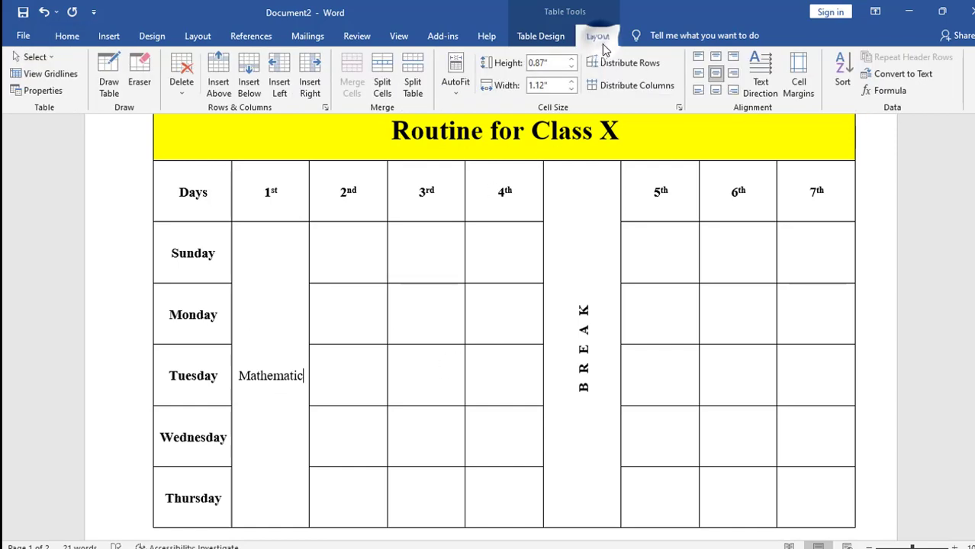
left_click(774, 79)
left_click(761, 78)
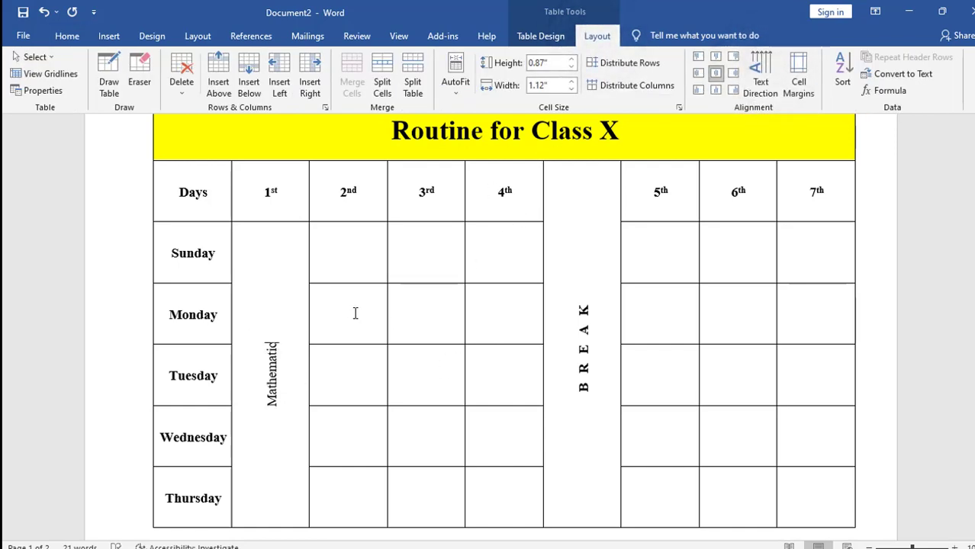
- Merge the empty cells below the 2nd period heading, from Sunday down to Thursday
left_click_drag(344, 245, 334, 506)
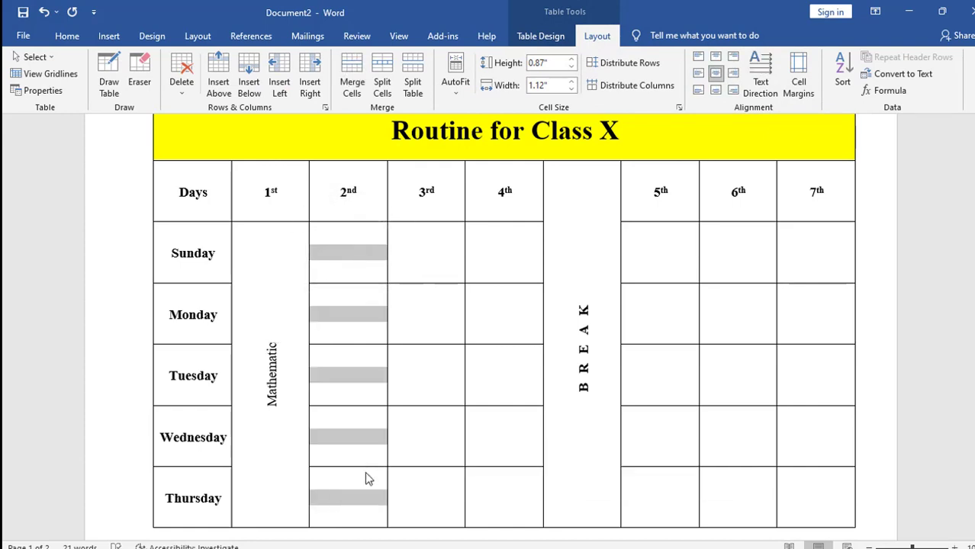
key("alt+a")
type("m")
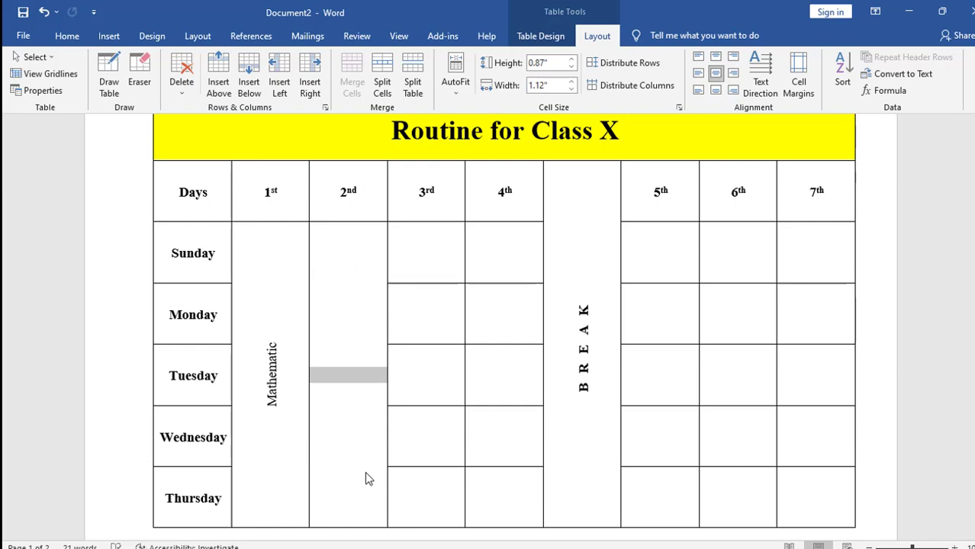
- Enter "English" in the merged 2nd period cell and rotate its text direction to read vertically from bottom to top
type("English")
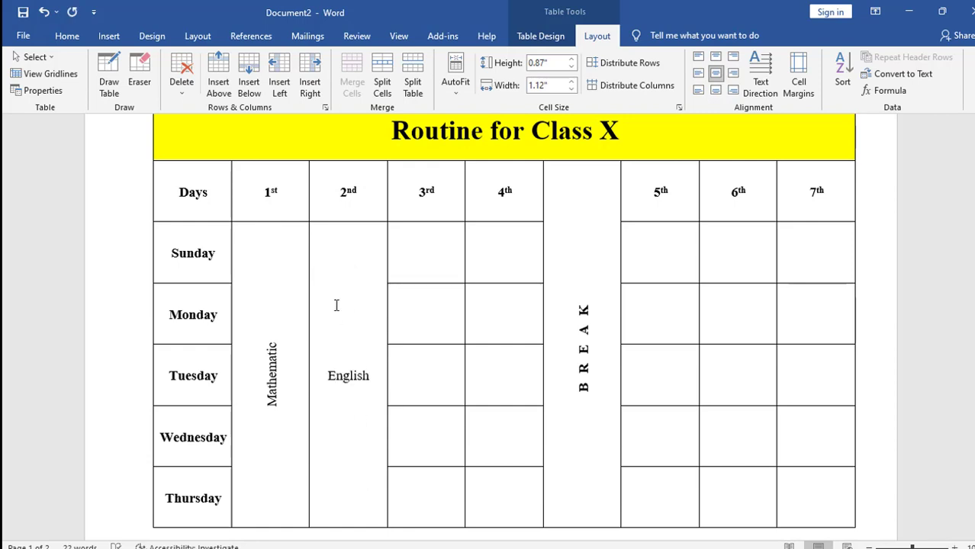
left_click(760, 76)
left_click(423, 247)
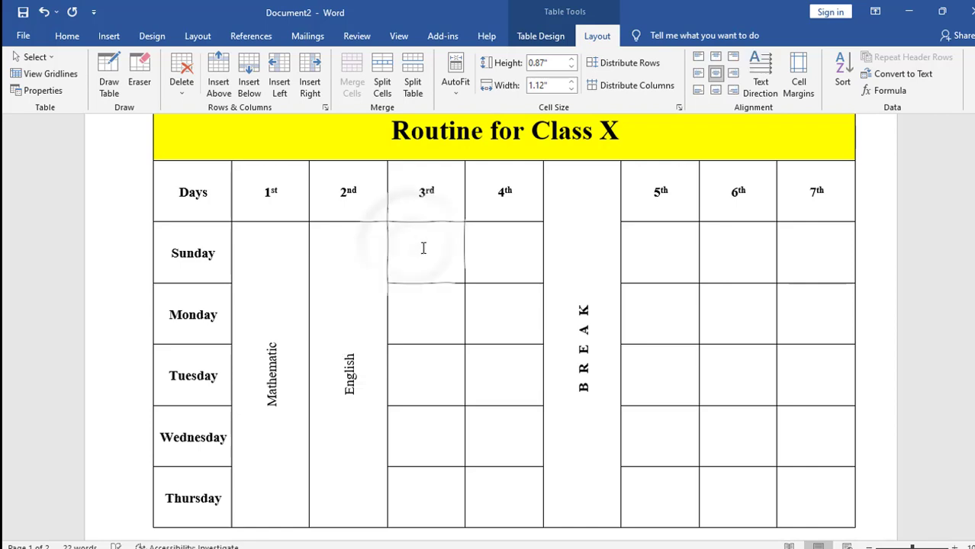